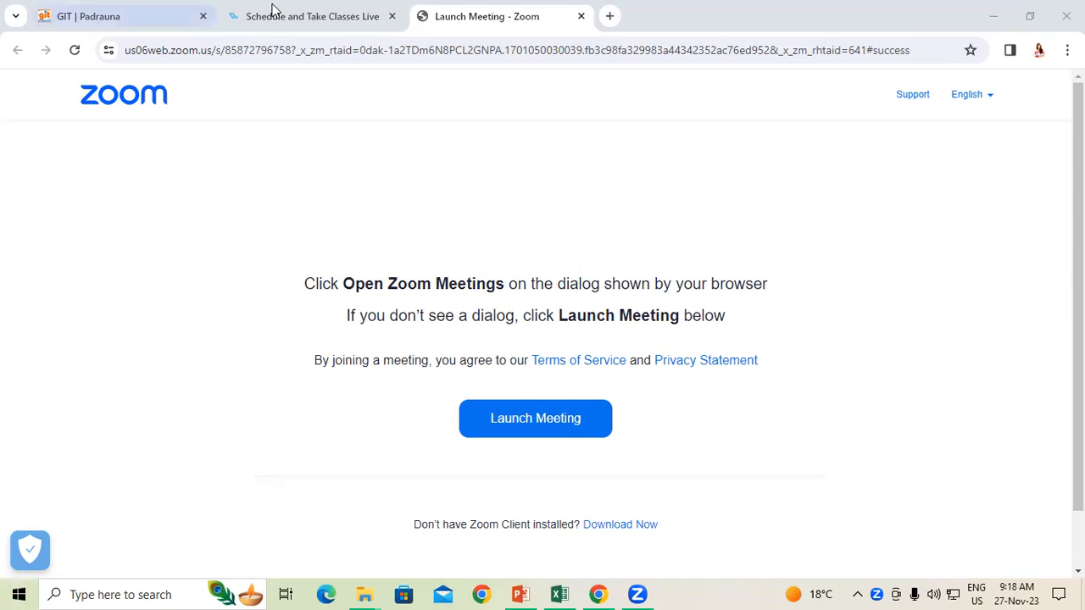
# Switch to the Excel workbook "sk(choose formula)" showing Sheet1
pyautogui.click(555, 593)
pyautogui.click(603, 286)
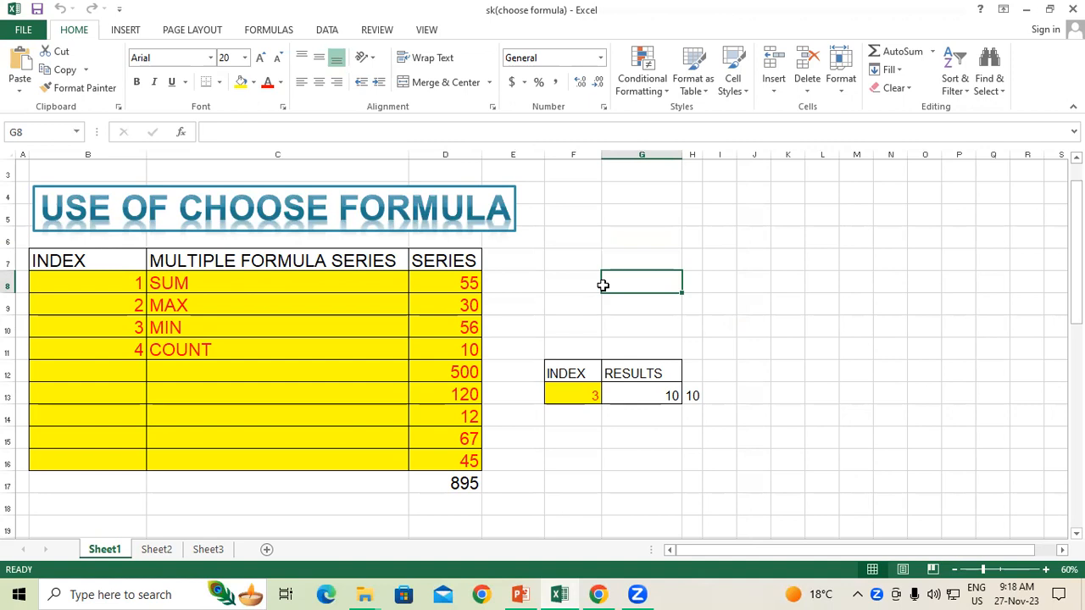
pyautogui.click(892, 393)
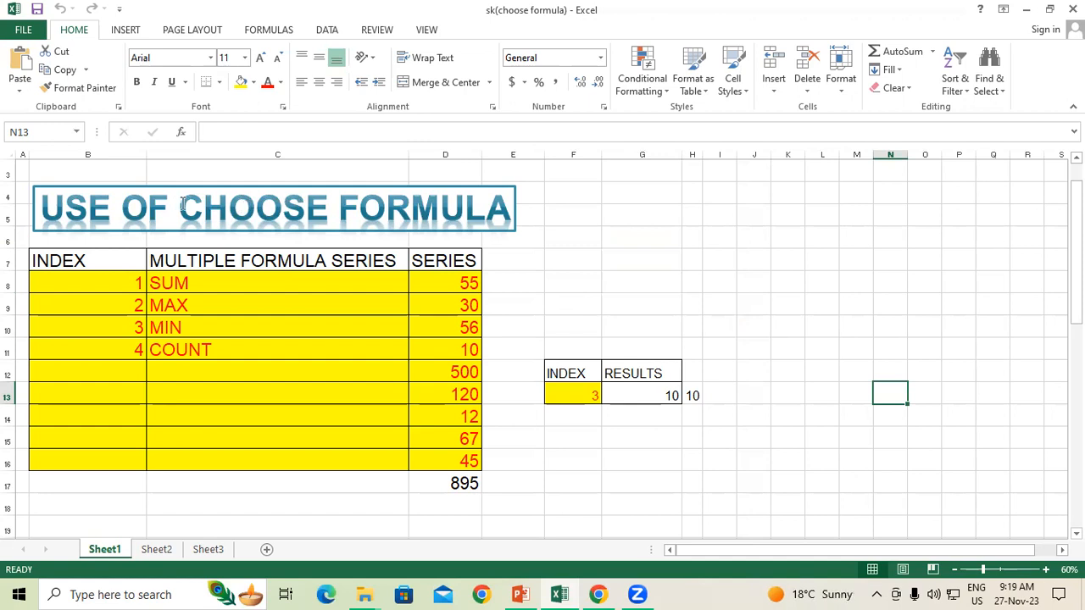
pyautogui.moveTo(179, 204); pyautogui.dragTo(328, 203)
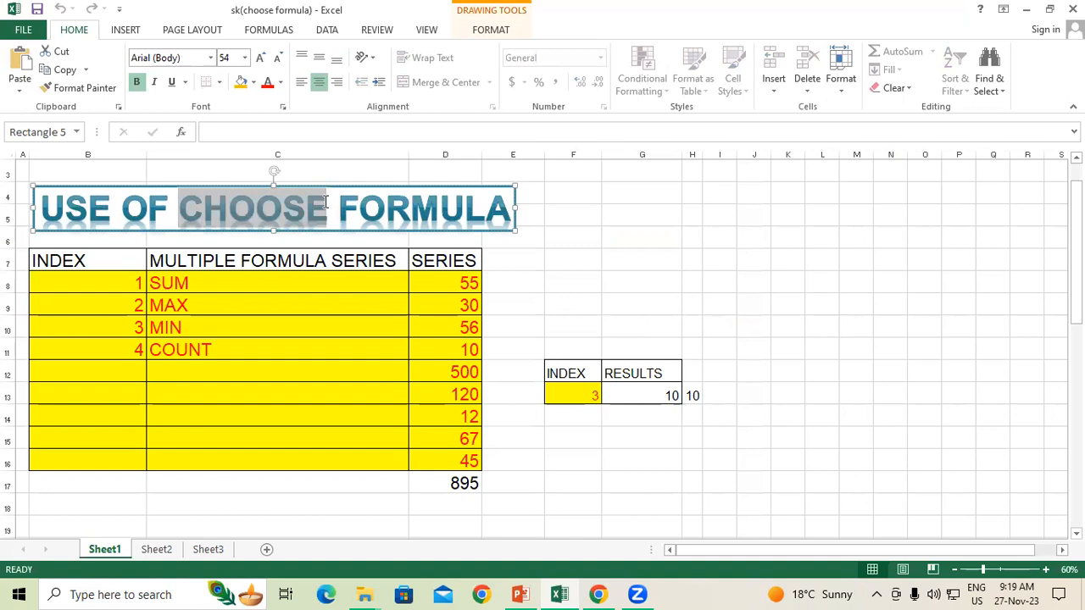
pyautogui.click(326, 200)
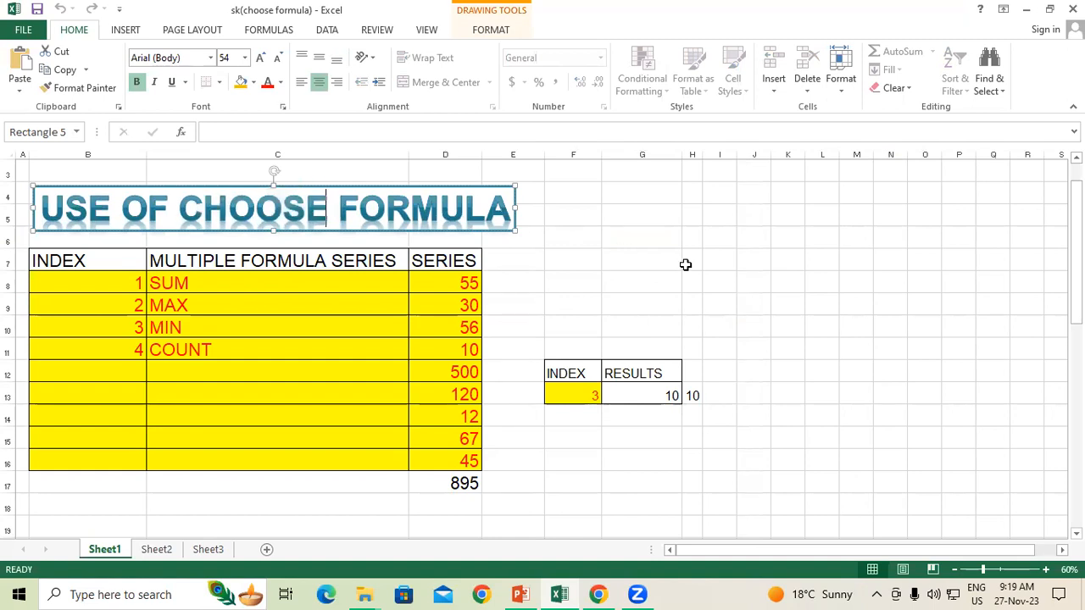
pyautogui.click(651, 220)
pyautogui.click(623, 301)
pyautogui.click(656, 217)
pyautogui.click(807, 290)
pyautogui.click(642, 224)
pyautogui.click(738, 298)
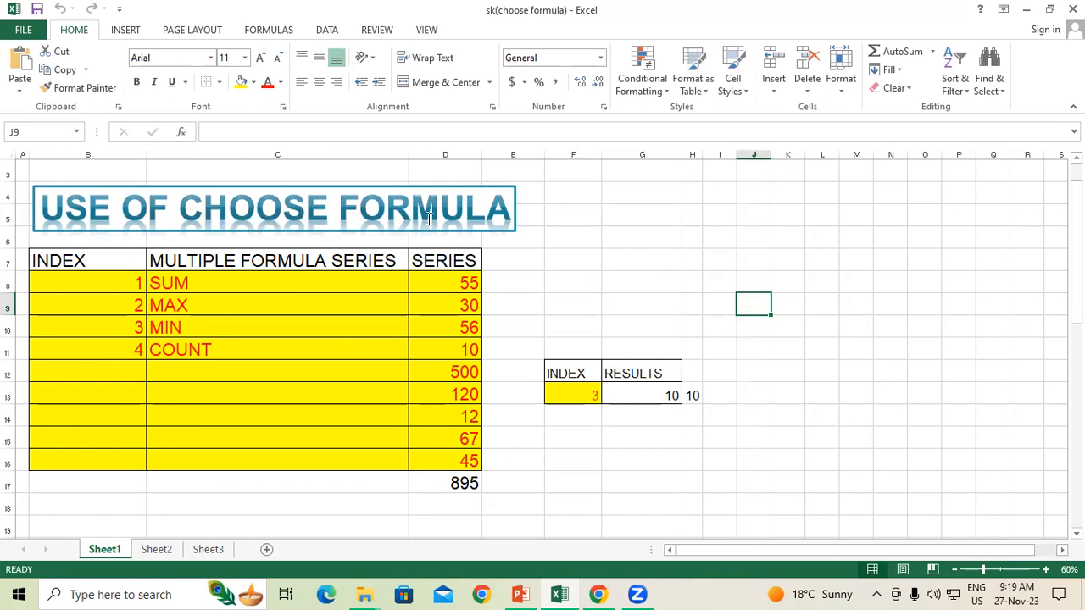
pyautogui.click(667, 238)
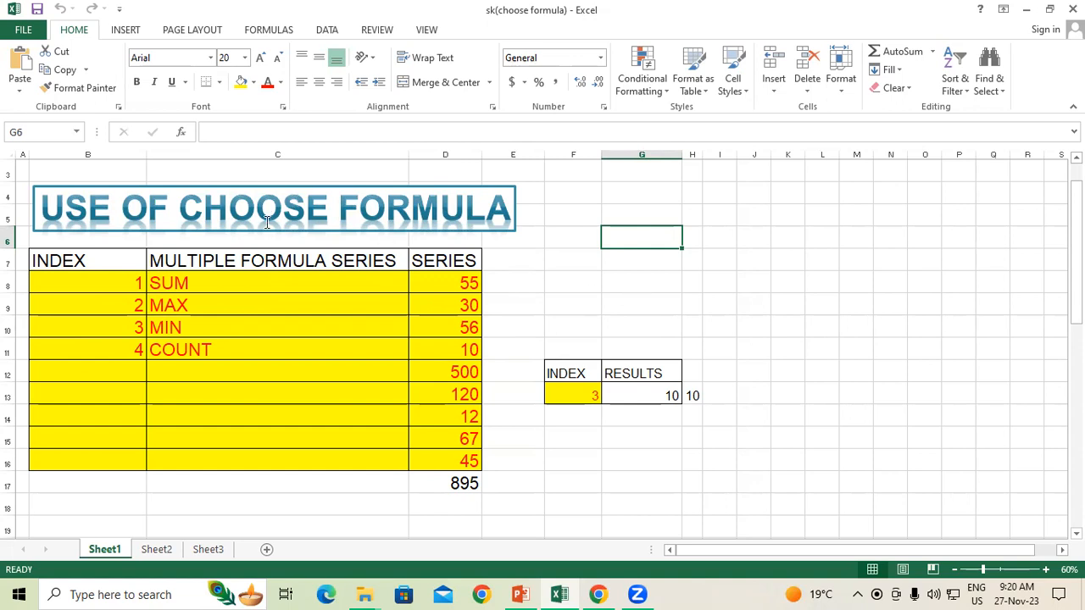
# Test the existing CHOOSE formula by entering the index values 1, 2, 3 and 4 in turn in cell F13
pyautogui.click(576, 397)
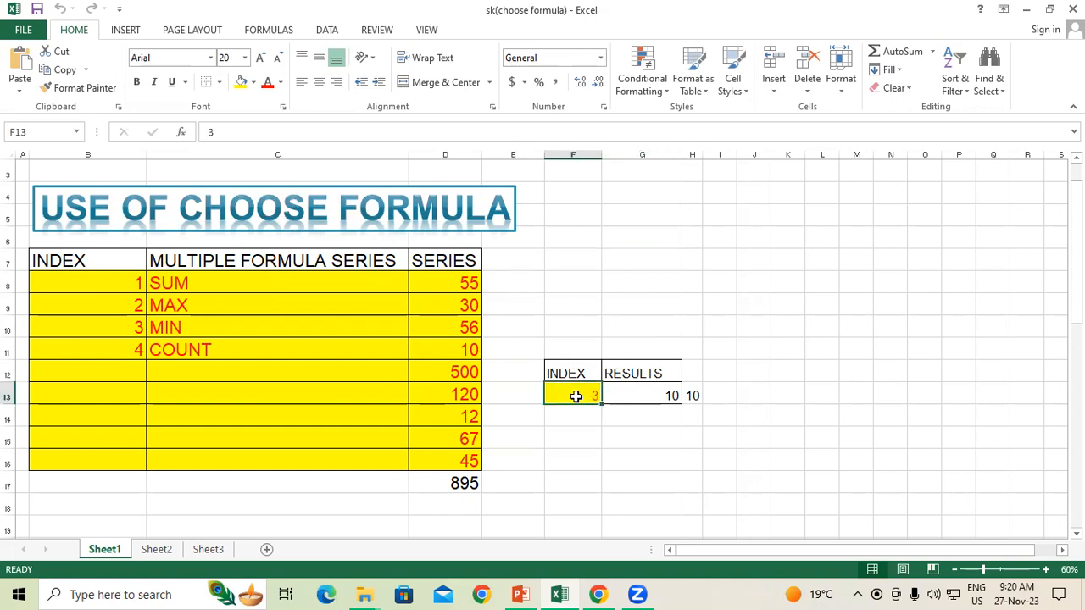
pyautogui.write('1')
pyautogui.press('Return')
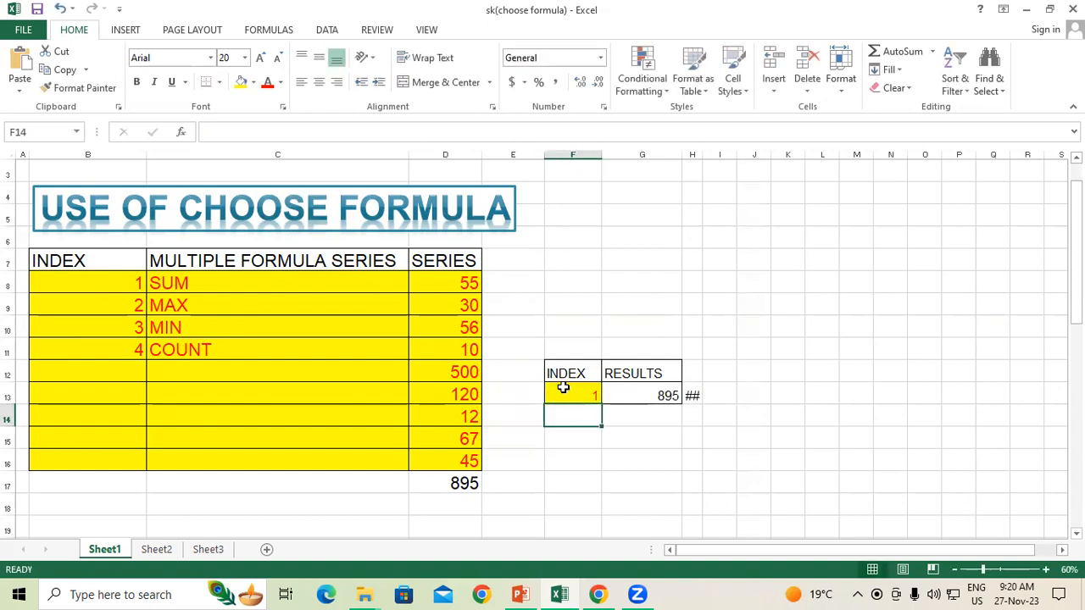
pyautogui.click(563, 387)
pyautogui.write('2')
pyautogui.press('Return')
pyautogui.click(574, 392)
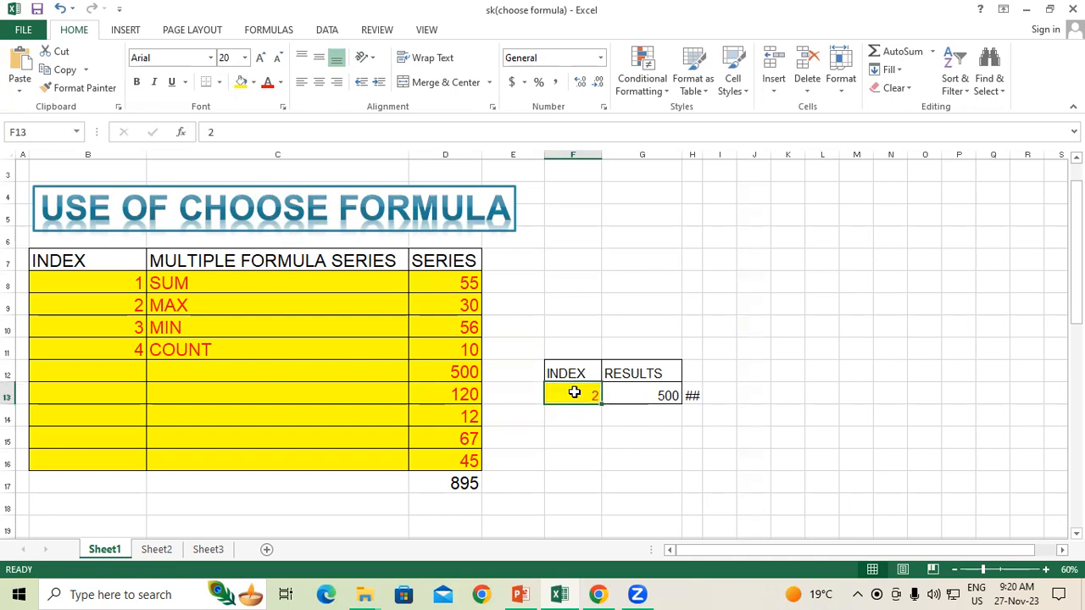
pyautogui.write('3')
pyautogui.press('Return')
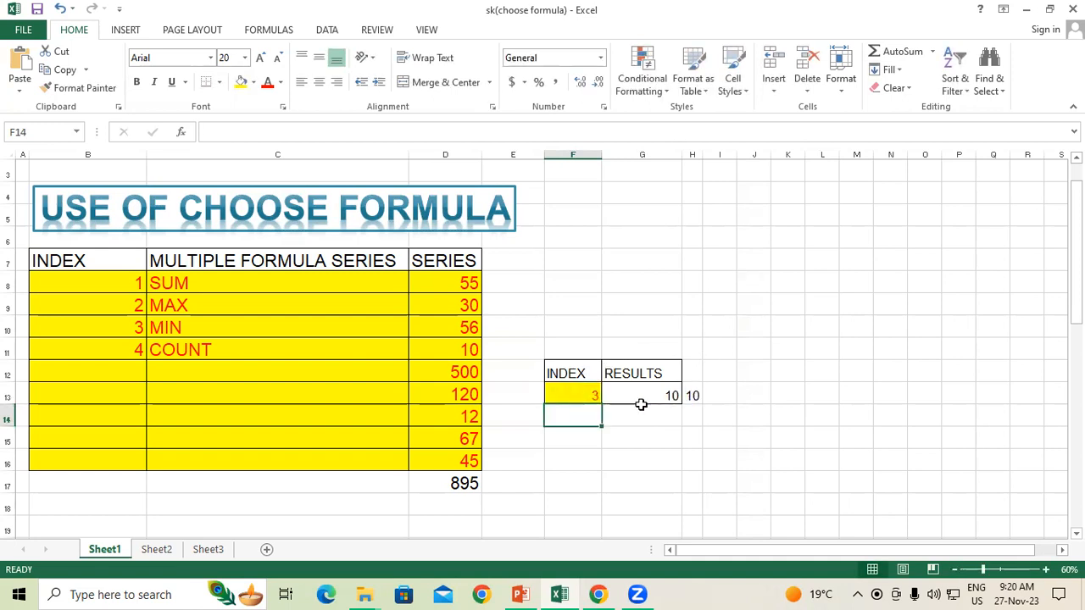
pyautogui.click(565, 387)
pyautogui.write('4')
pyautogui.press('Return')
pyautogui.moveTo(465, 280); pyautogui.dragTo(470, 462)
pyautogui.click(779, 446)
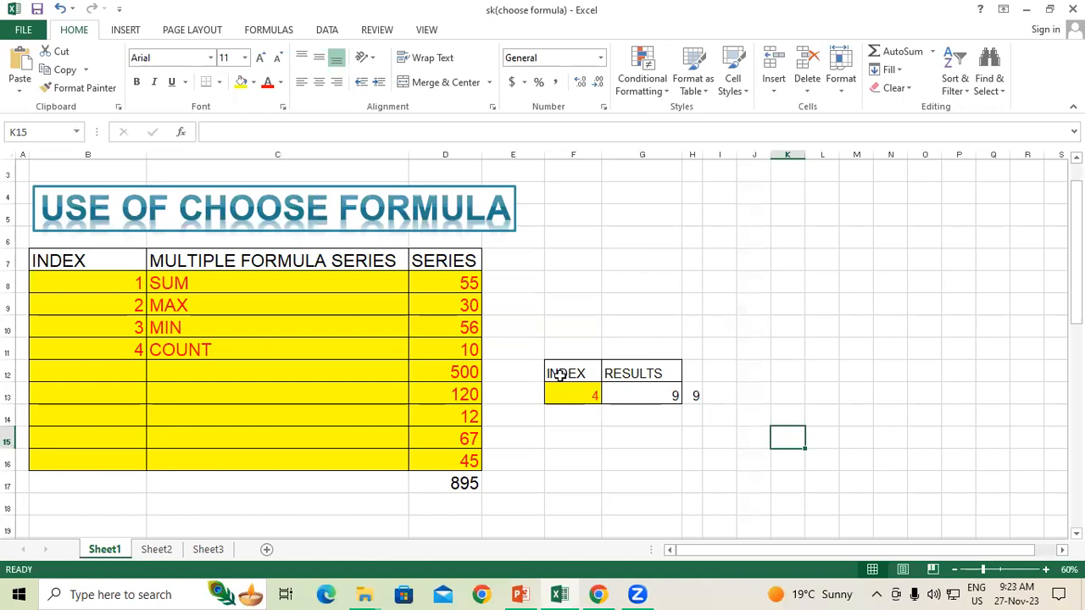
# Copy the INDEX and RESULTS headers from F12:G12 to F8:G8
pyautogui.click(590, 288)
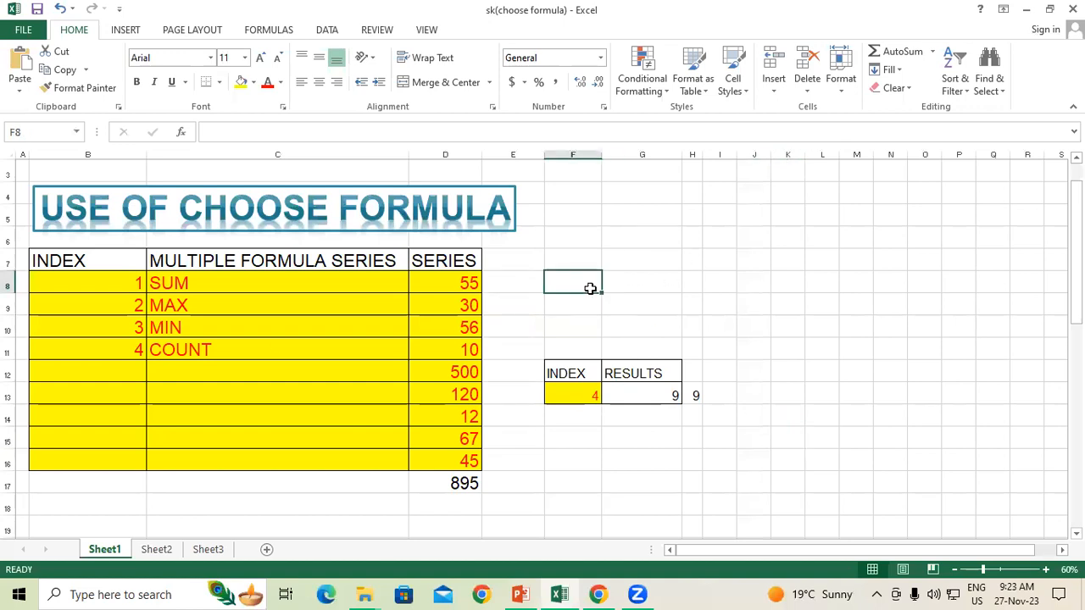
pyautogui.keyDown('shift'); pyautogui.click(644, 283); pyautogui.keyUp('shift')
pyautogui.moveTo(572, 370); pyautogui.dragTo(623, 370)
pyautogui.rightClick(623, 370)
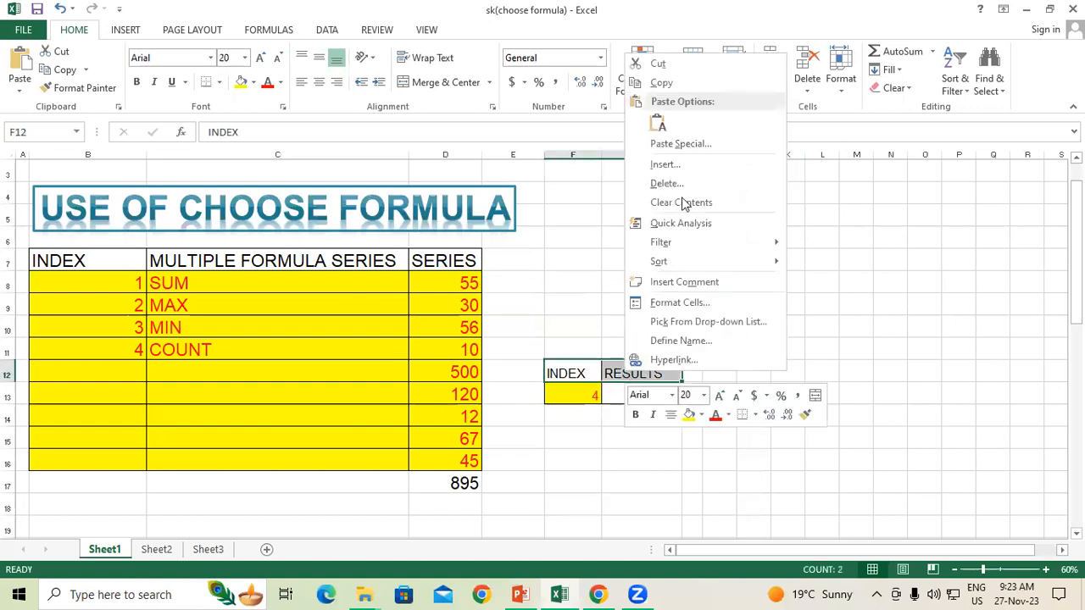
pyautogui.hotkey('ctrl', 'c')
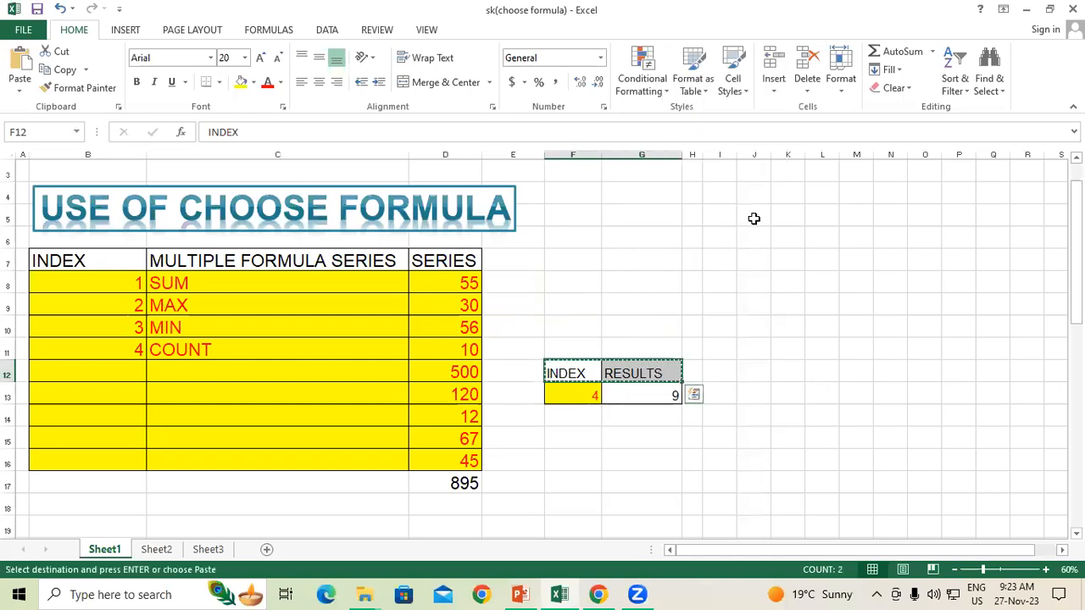
pyautogui.click(589, 280)
pyautogui.rightClick(588, 281)
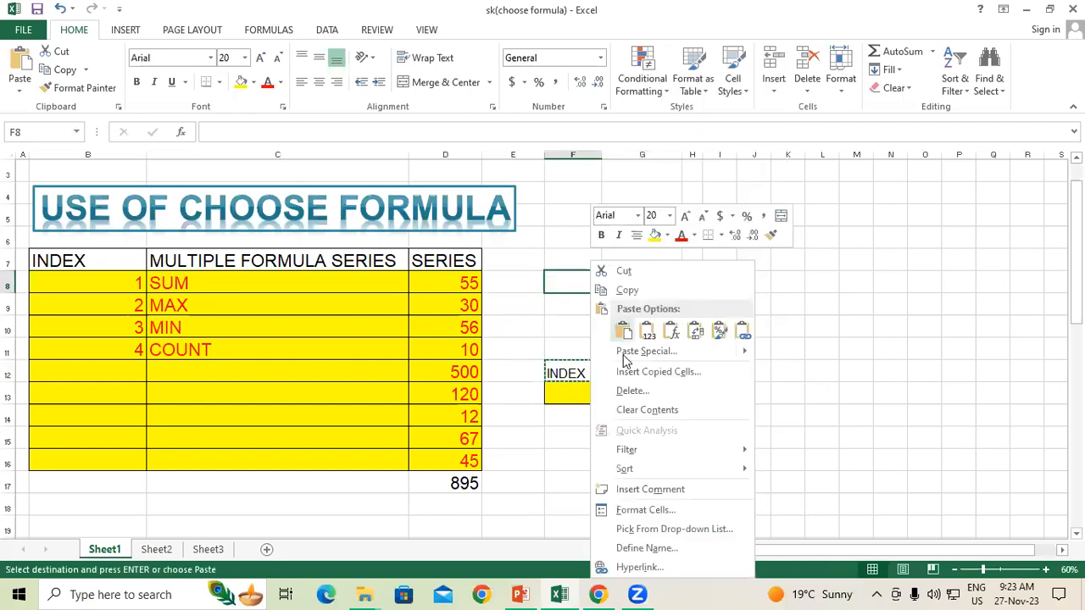
pyautogui.click(624, 332)
# Widen columns F and G to make room for the index and results
pyautogui.click(822, 368)
pyautogui.moveTo(601, 155); pyautogui.dragTo(648, 155)
pyautogui.moveTo(729, 155); pyautogui.dragTo(797, 156)
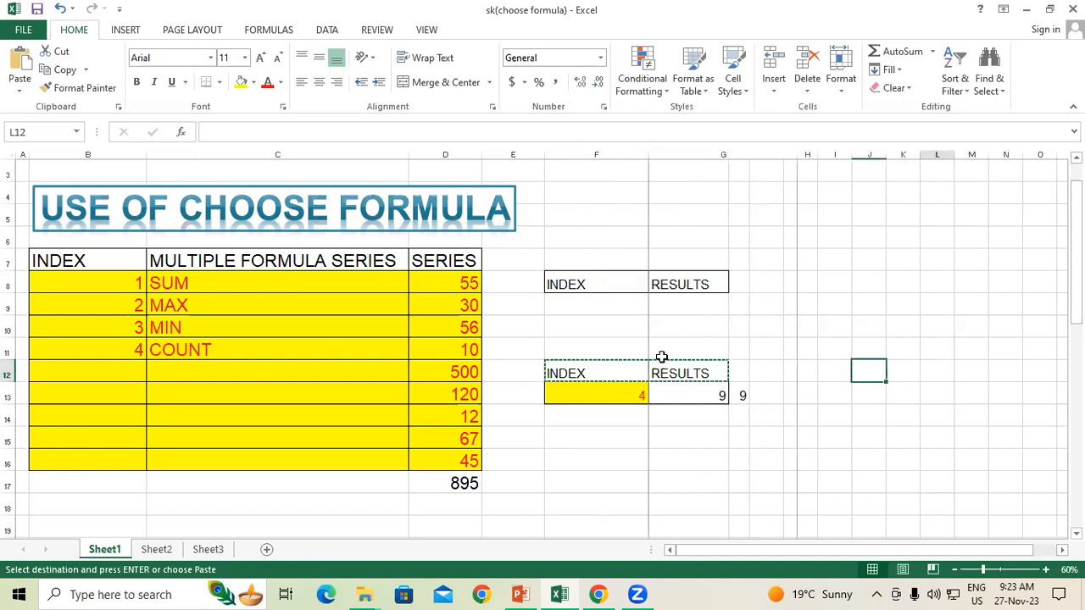
# Apply all borders to the new header cells and the empty row beneath them, F8:G9
pyautogui.moveTo(601, 280); pyautogui.dragTo(714, 300)
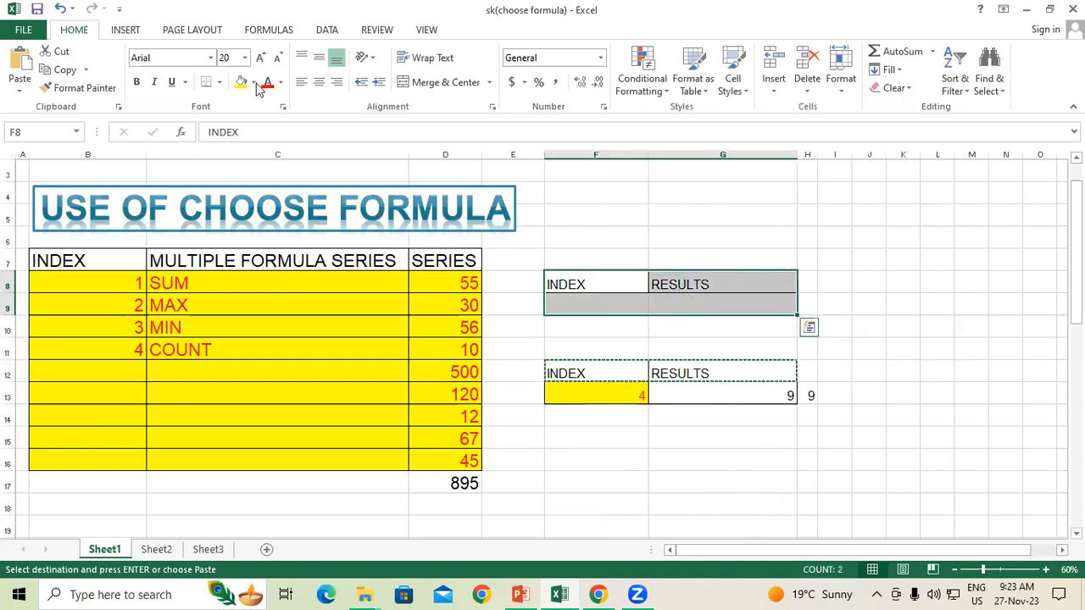
pyautogui.click(218, 81)
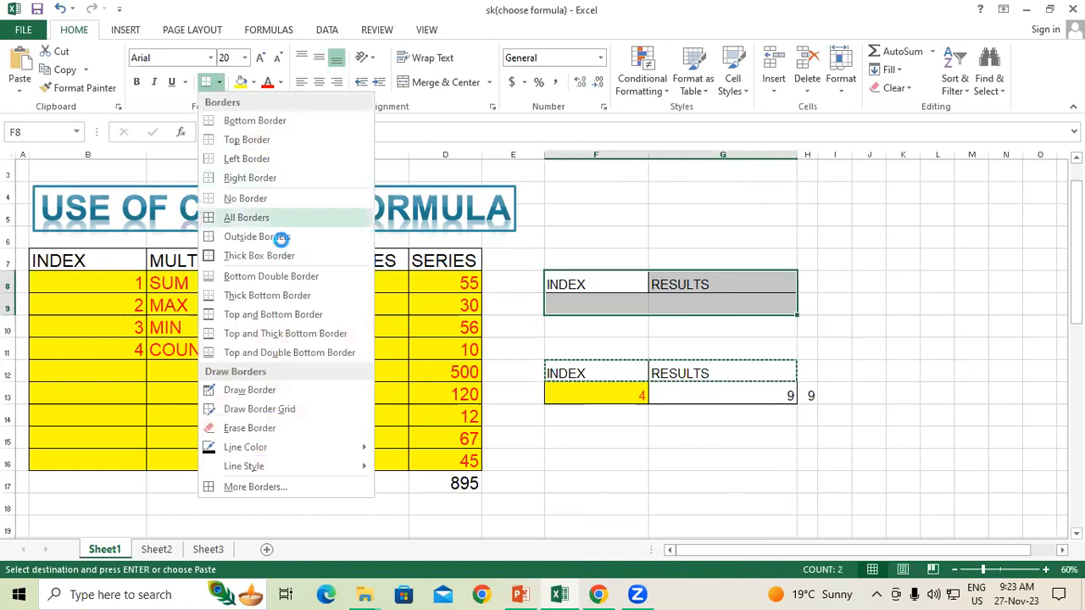
pyautogui.click(286, 237)
pyautogui.click(656, 328)
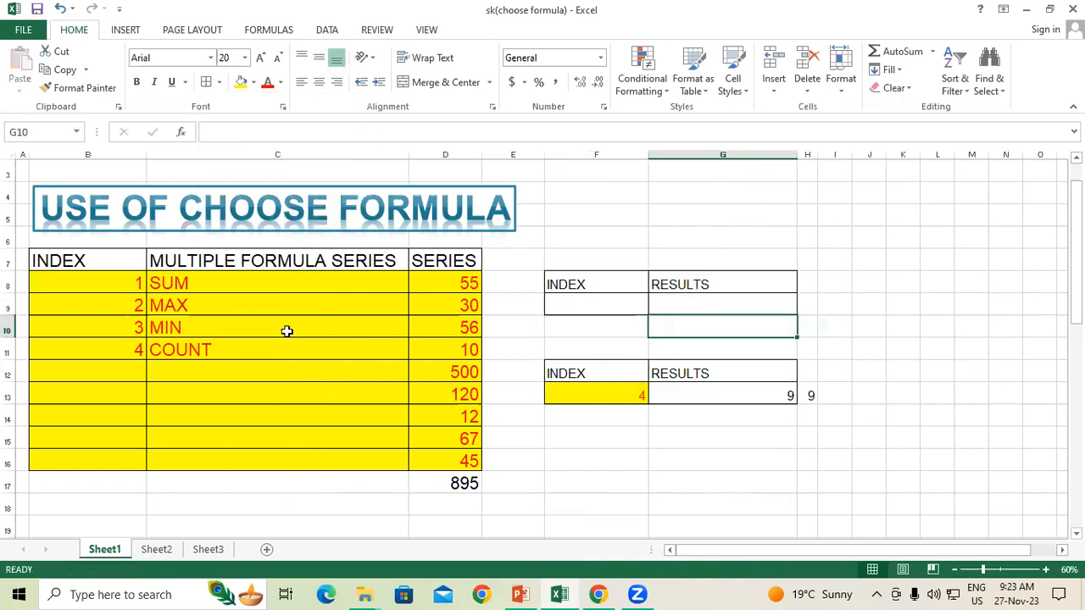
# Copy the index value 1 with its formatting from B8 into F9, under the new INDEX header
pyautogui.click(89, 283)
pyautogui.rightClick(90, 285)
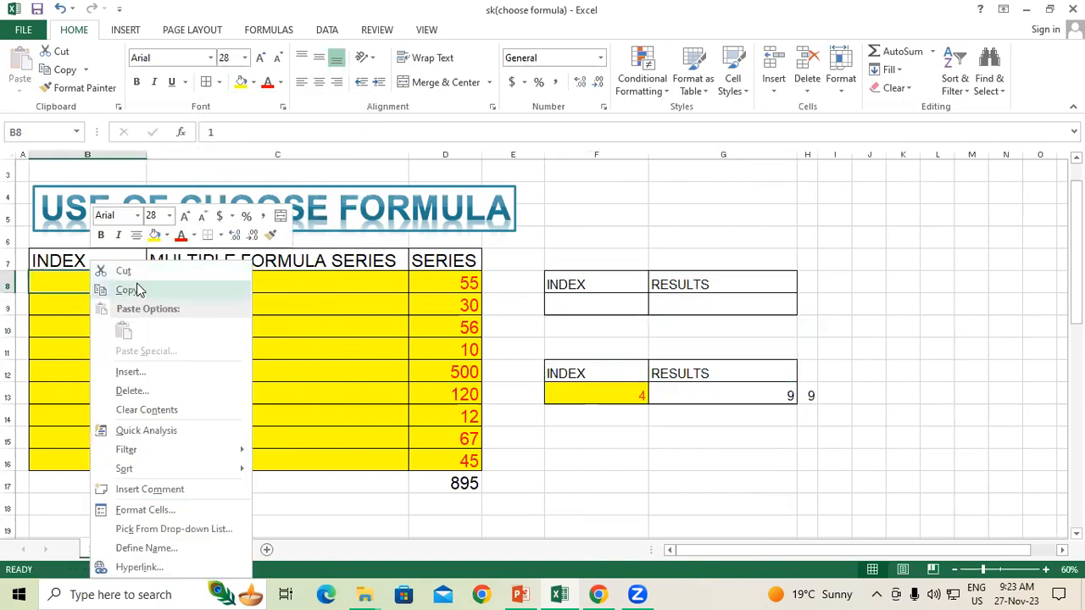
pyautogui.click(140, 291)
pyautogui.click(557, 307)
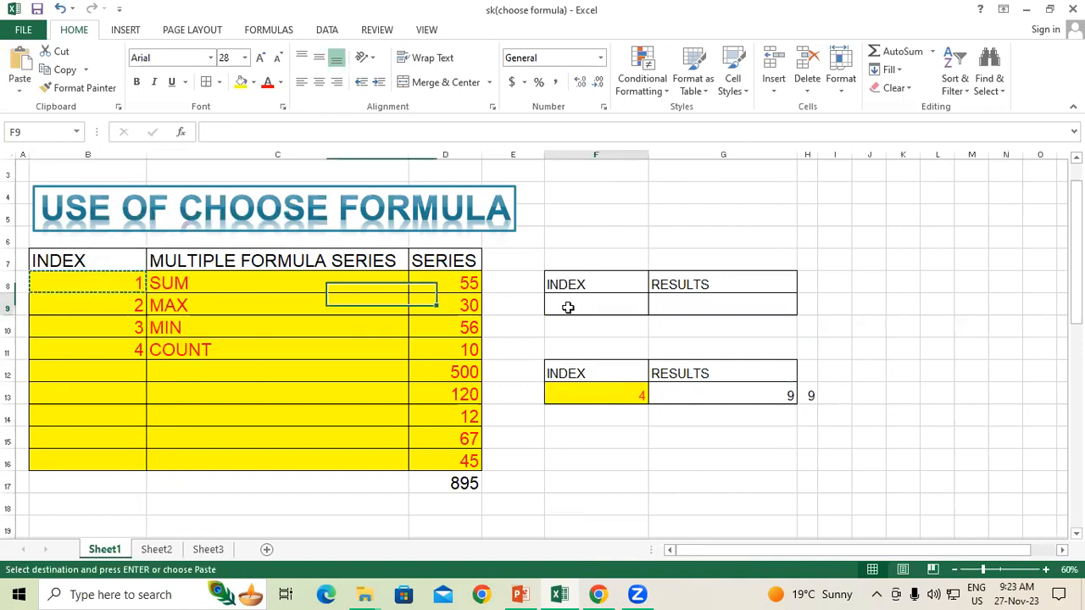
pyautogui.rightClick(568, 307)
pyautogui.click(594, 329)
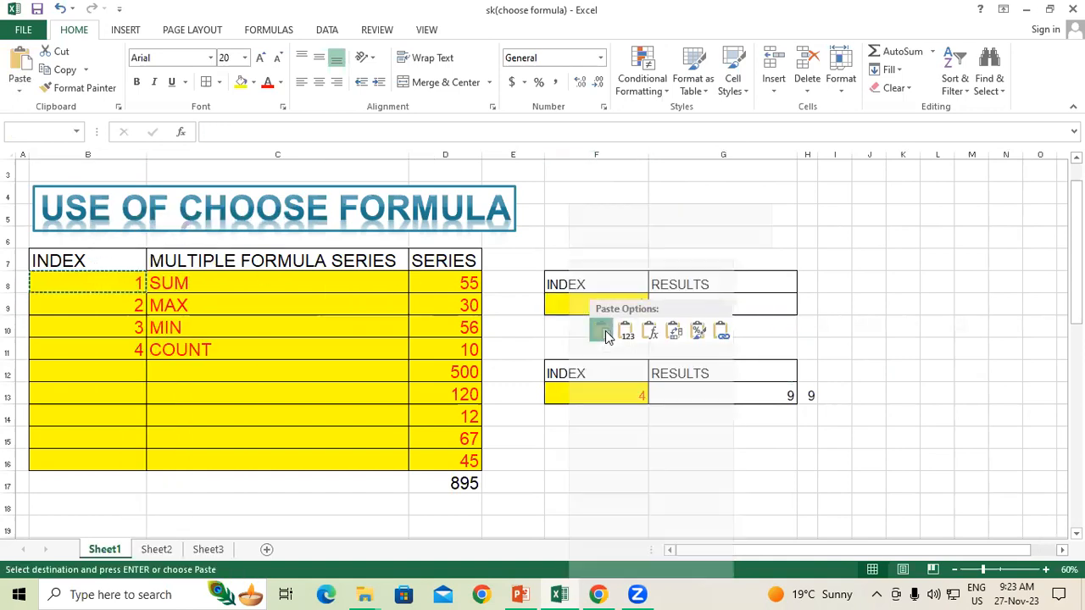
pyautogui.scroll(2, 499, 502)
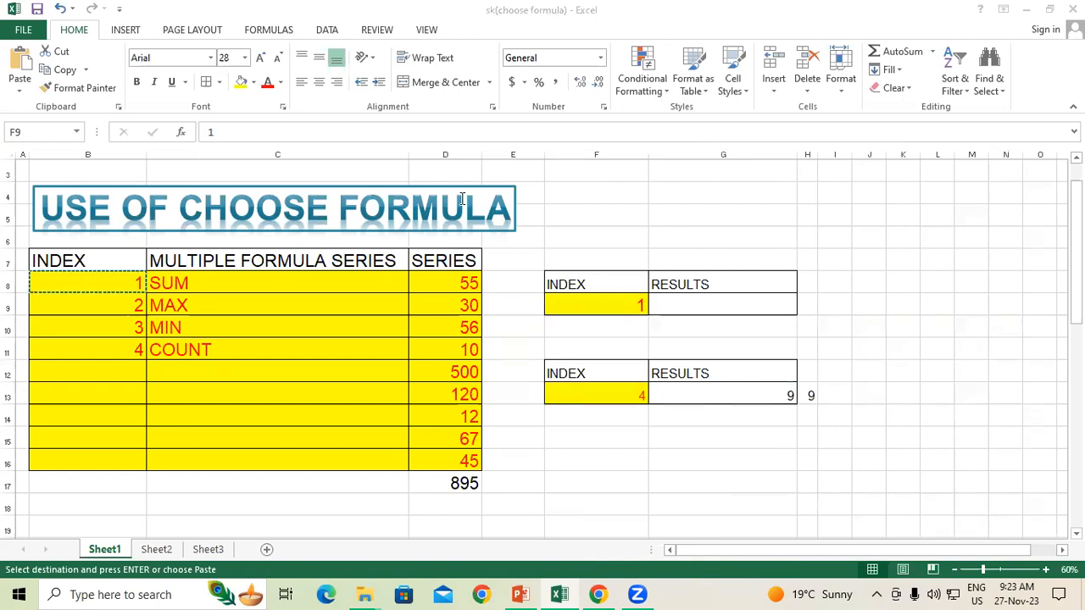
# Start a CHOOSE formula in G9 with F9 as its index number
pyautogui.click(607, 312)
pyautogui.click(683, 289)
pyautogui.click(730, 316)
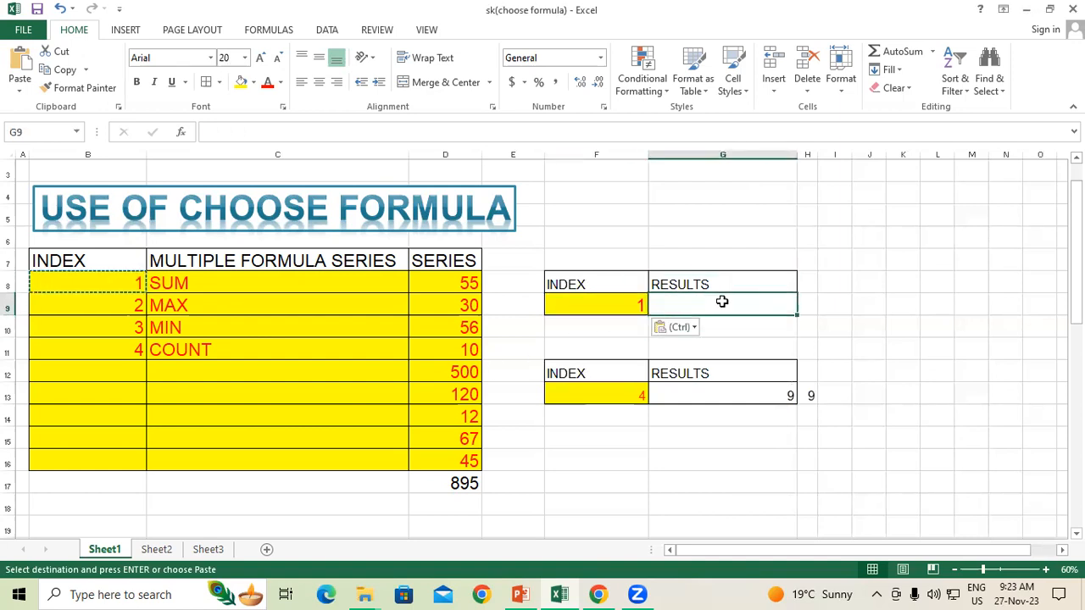
pyautogui.write('=')
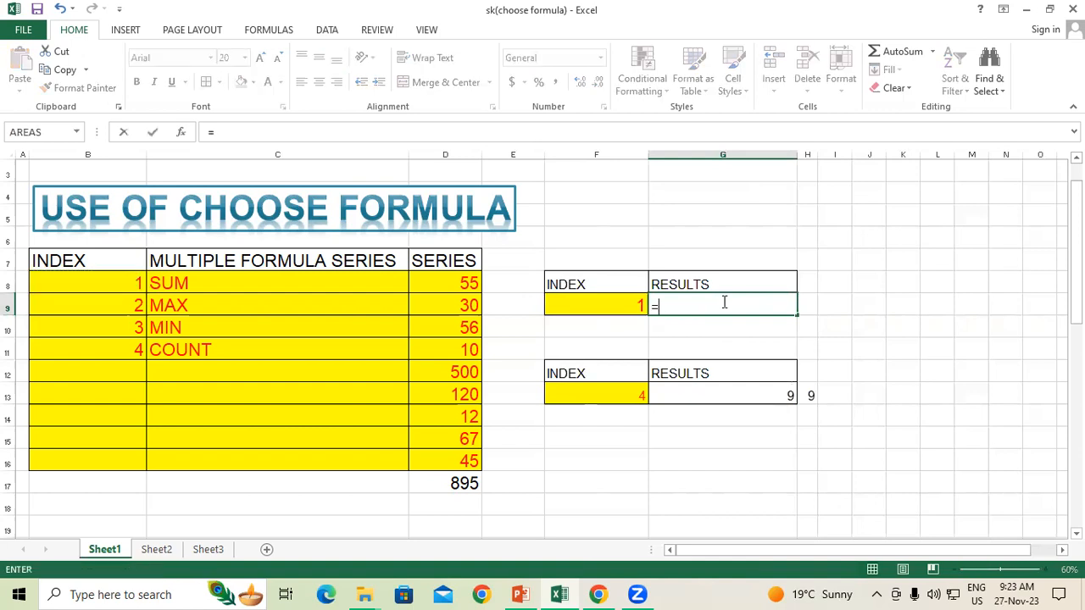
pyautogui.write('CHO')
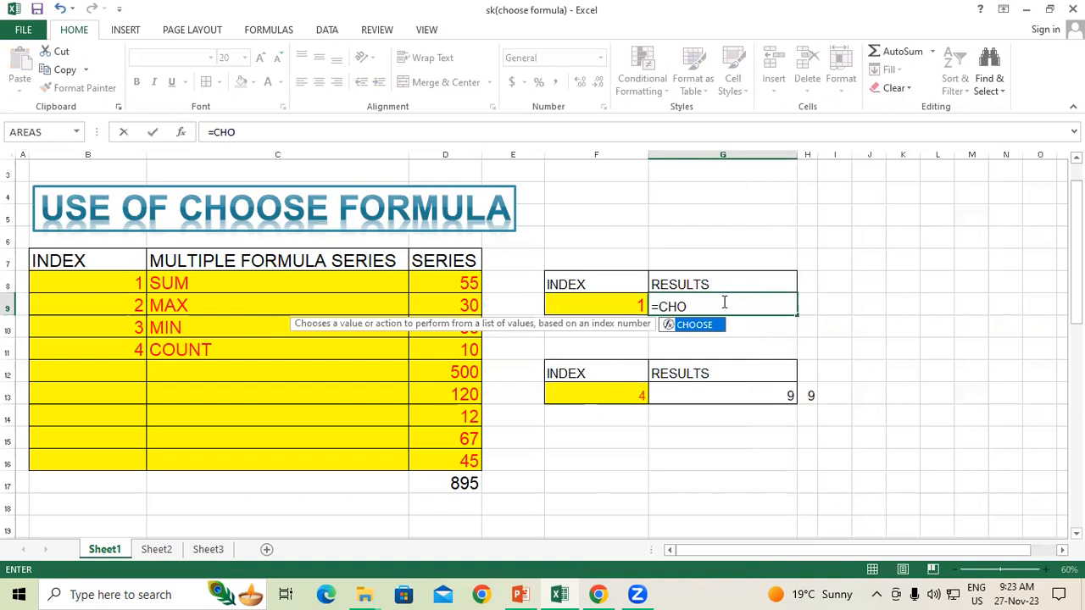
pyautogui.doubleClick(683, 326)
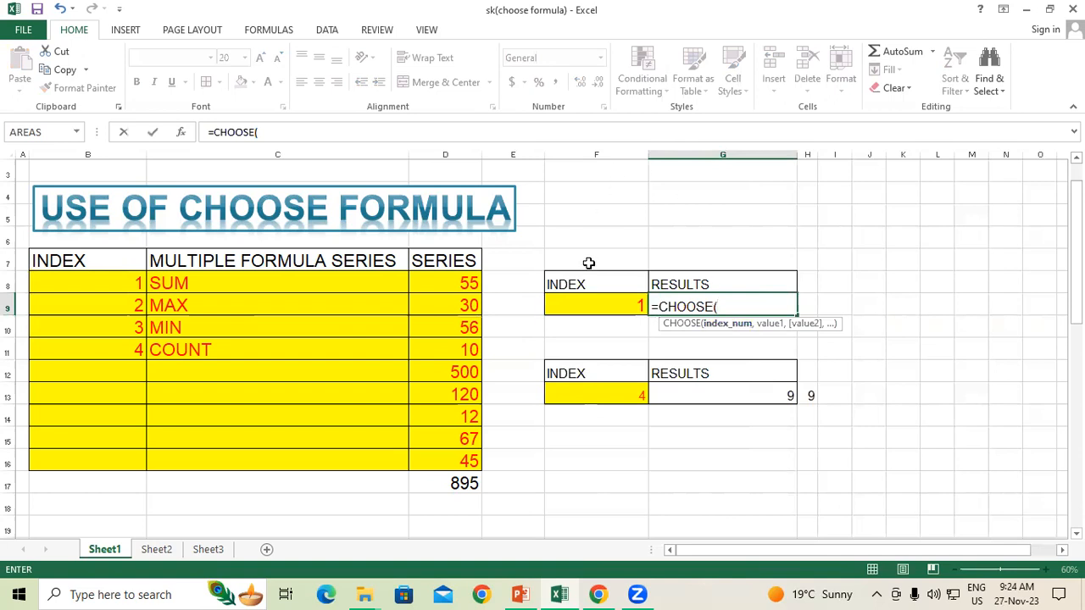
pyautogui.click(586, 297)
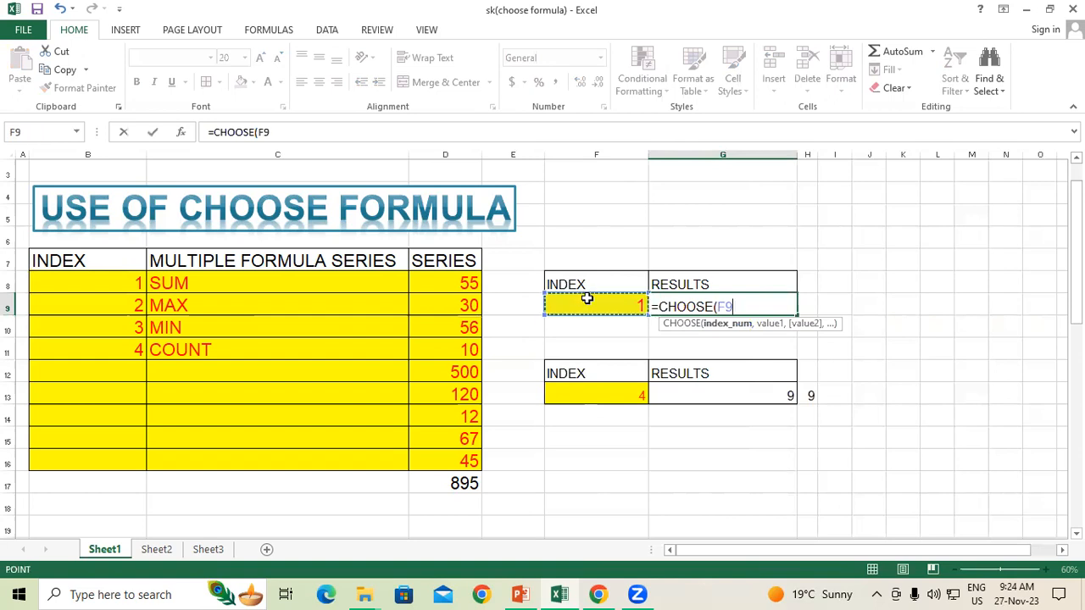
pyautogui.write(',')
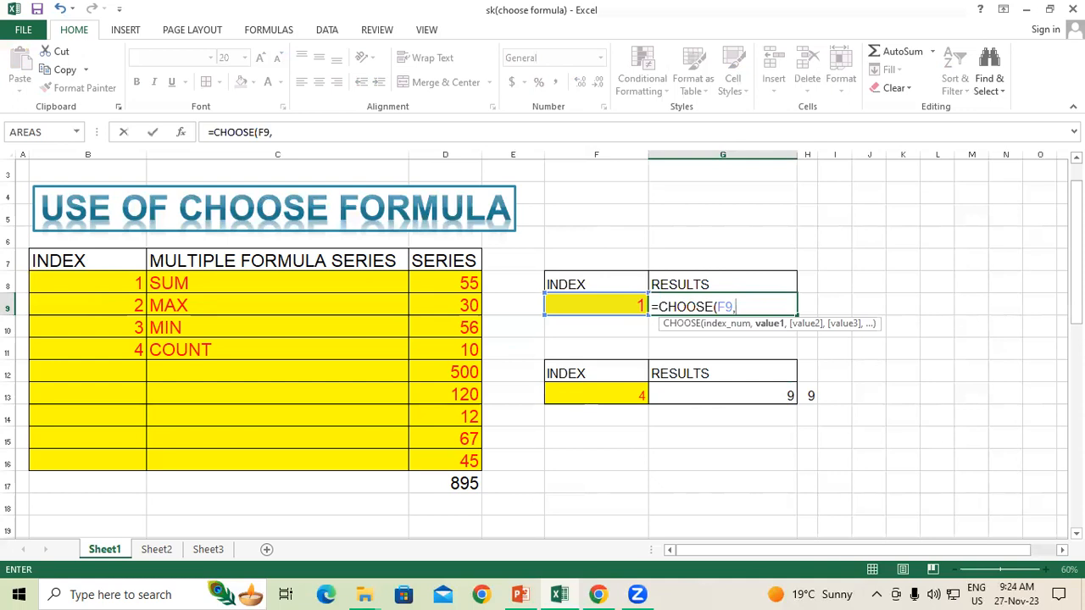
# Add SUM(D8:D16) as the first value of the CHOOSE formula in G9
pyautogui.write('SUM')
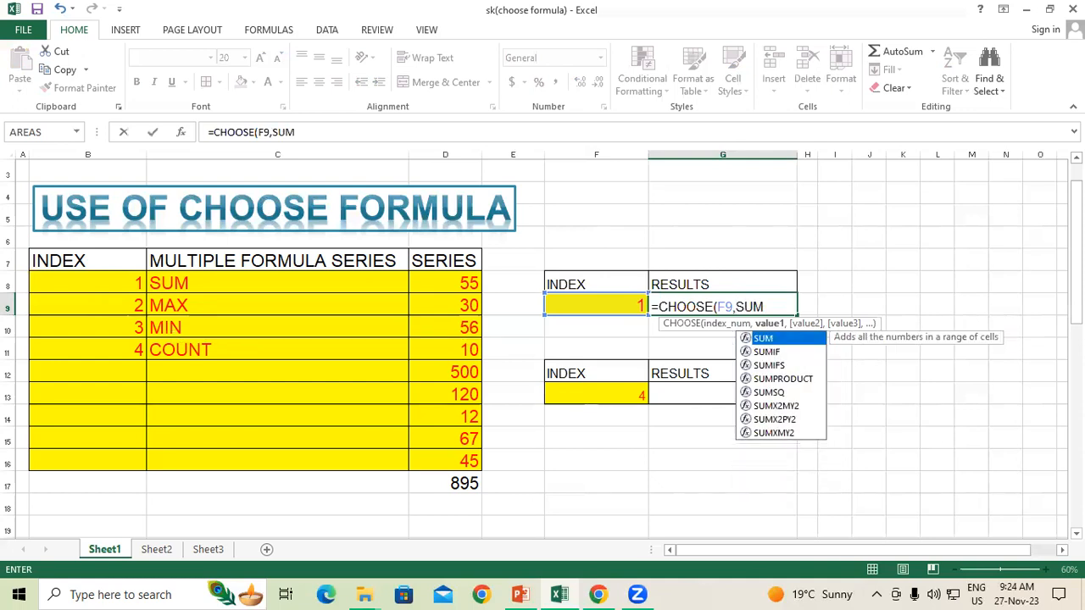
pyautogui.write('(')
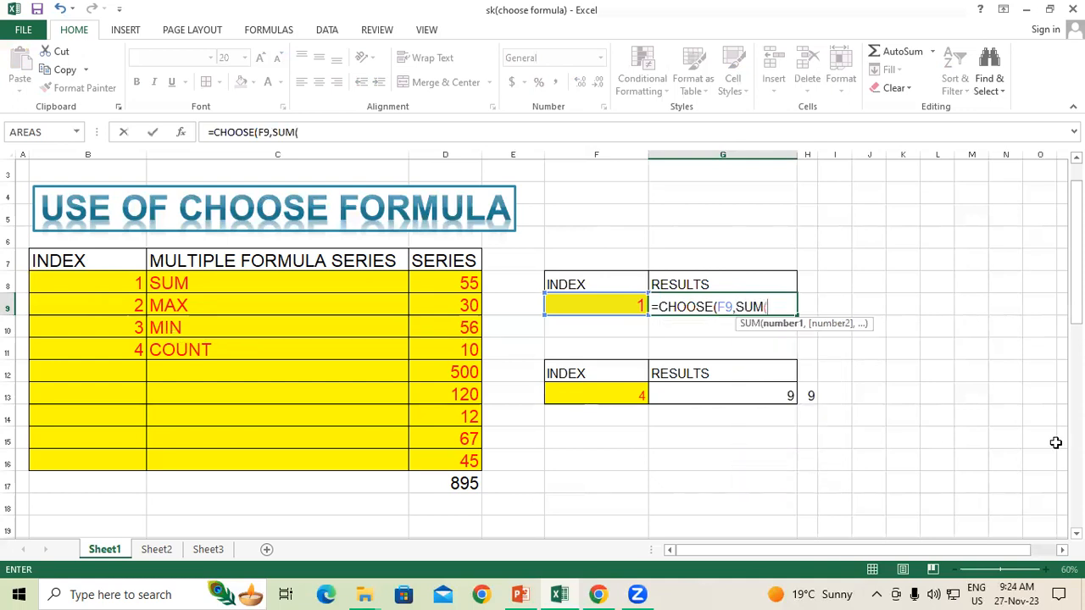
pyautogui.moveTo(450, 286); pyautogui.dragTo(439, 460)
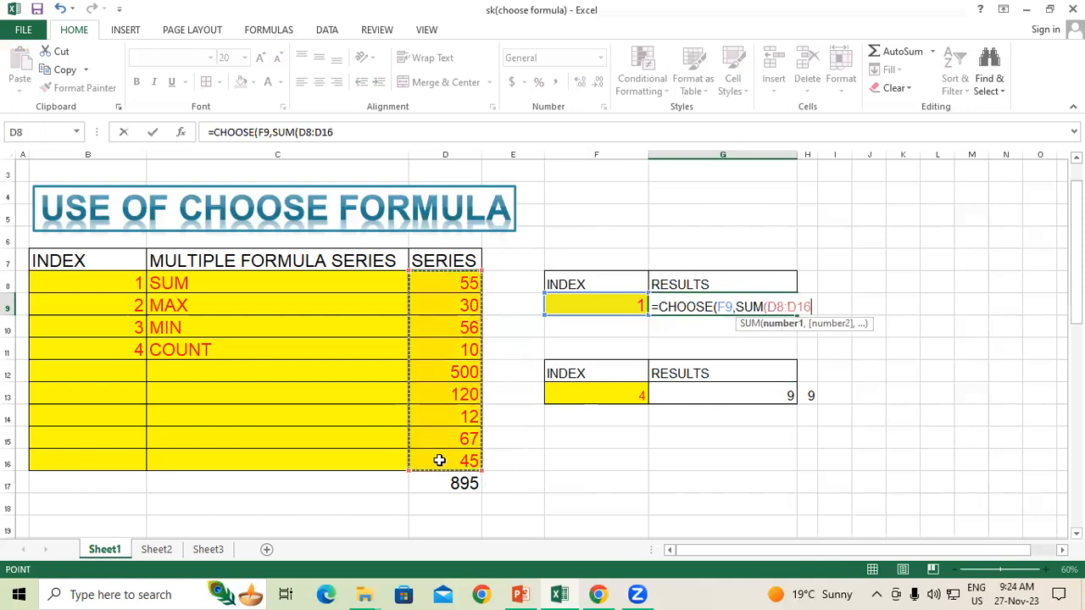
pyautogui.write('),')
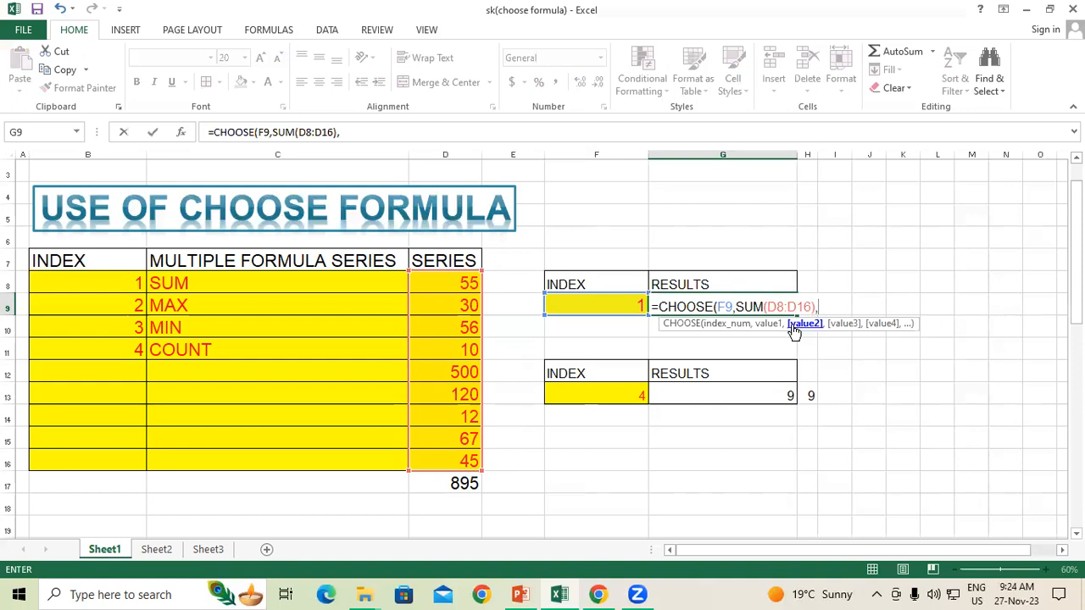
# Add MAX(D8:D16) as the second value of the CHOOSE formula in G9
pyautogui.write('M')
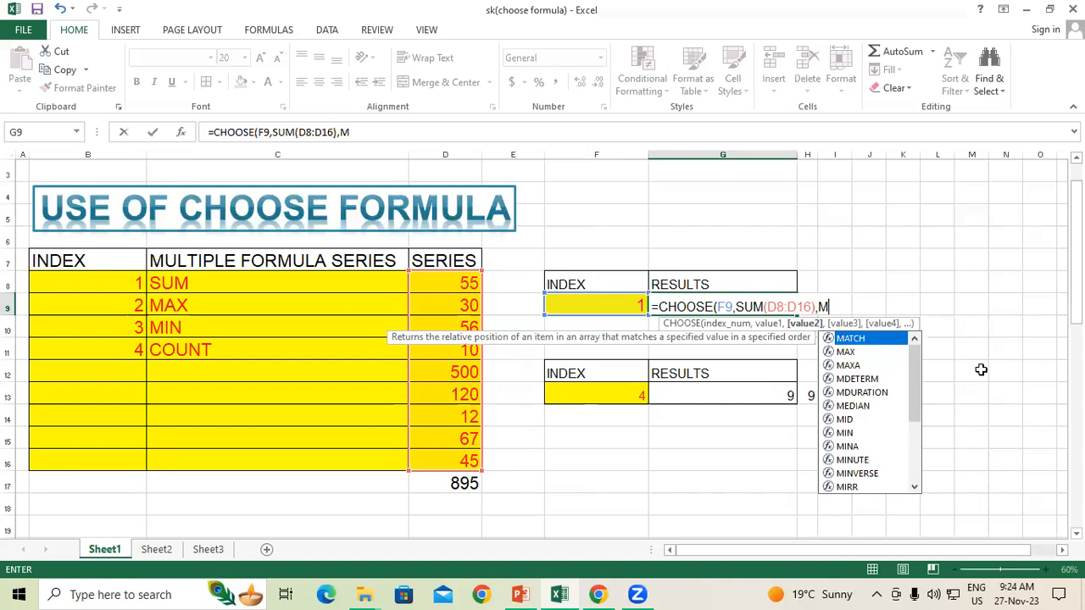
pyautogui.write('AX(')
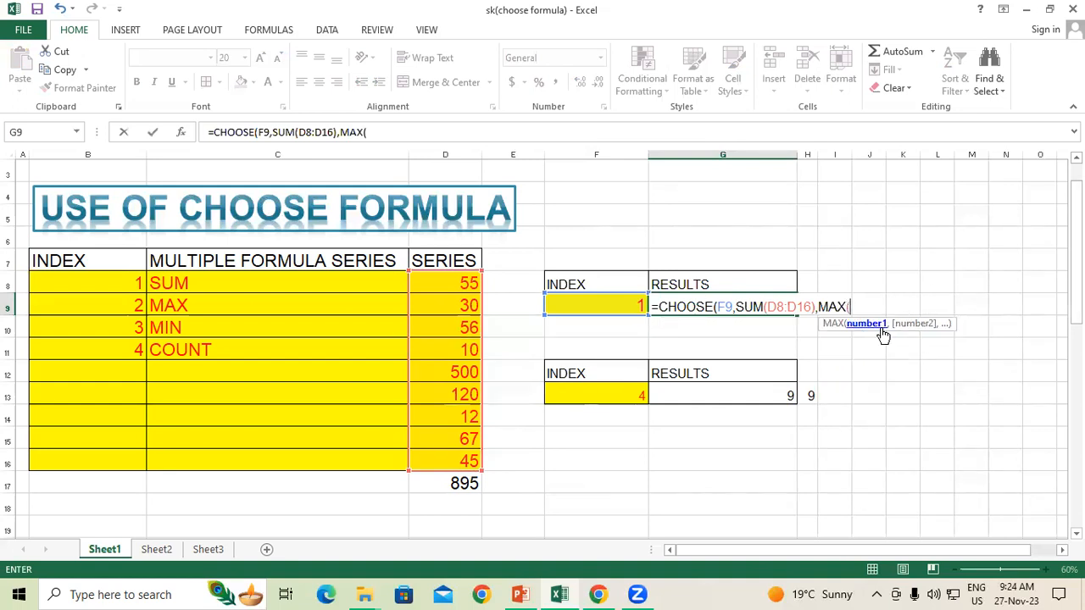
pyautogui.moveTo(438, 281); pyautogui.dragTo(450, 455)
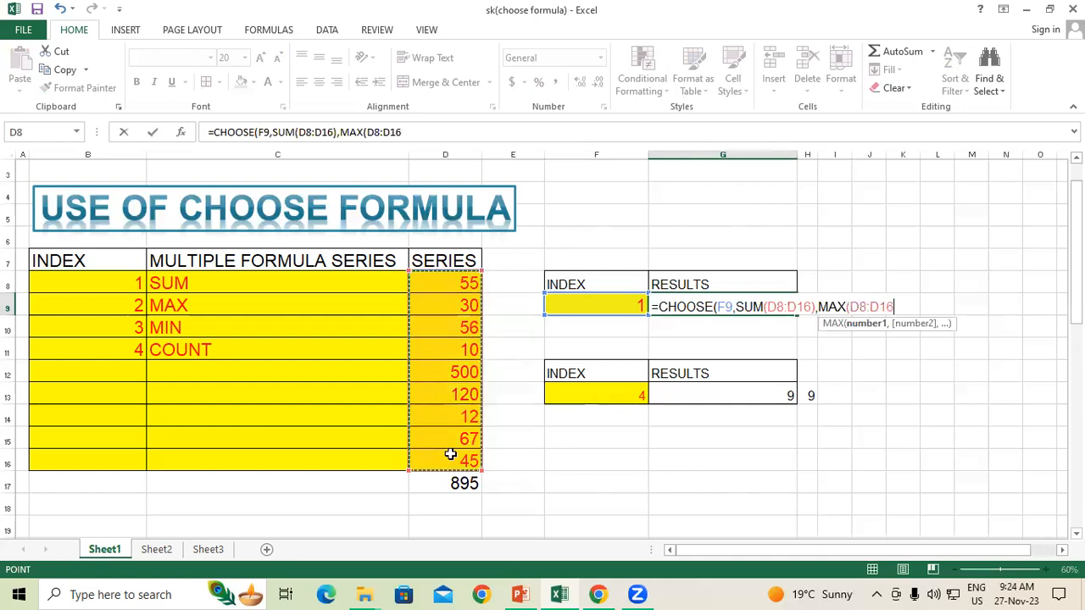
pyautogui.write('),')
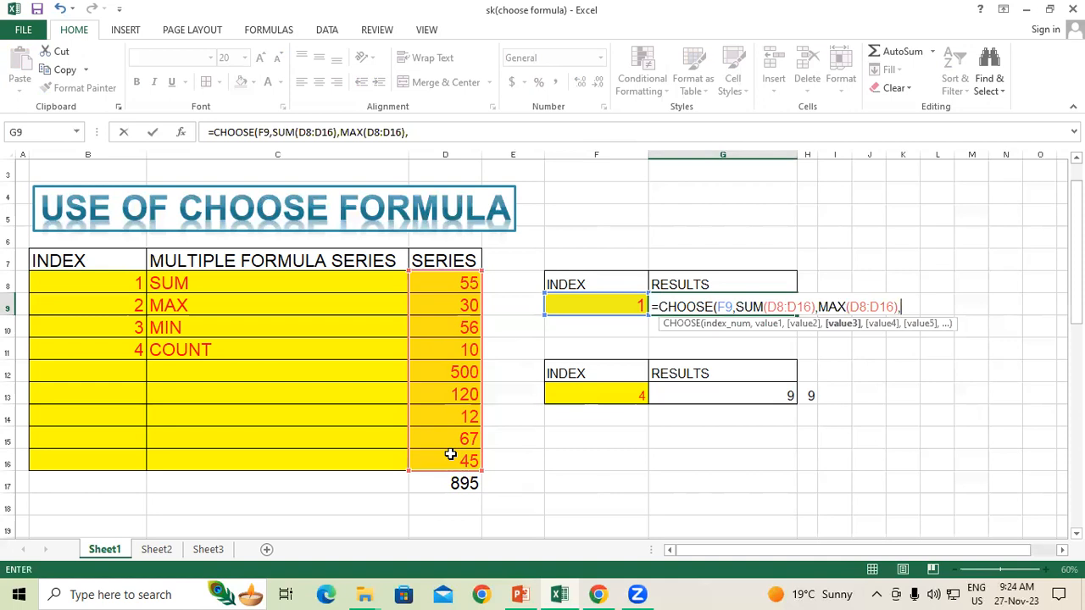
# Add MIN(D8:D16) as the third value of the CHOOSE formula in G9
pyautogui.write('MI')
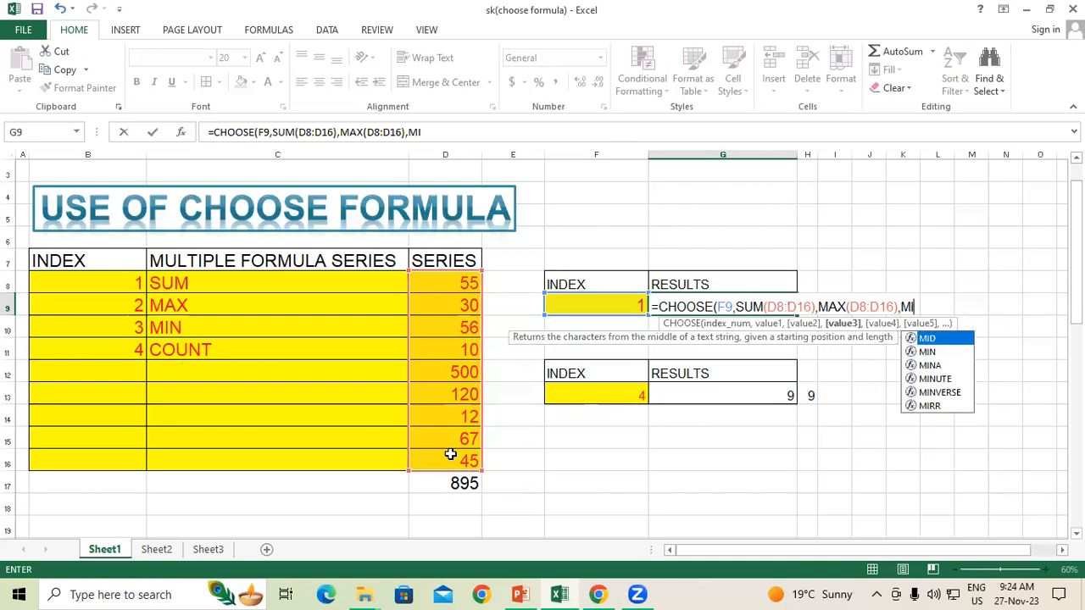
pyautogui.write('N(')
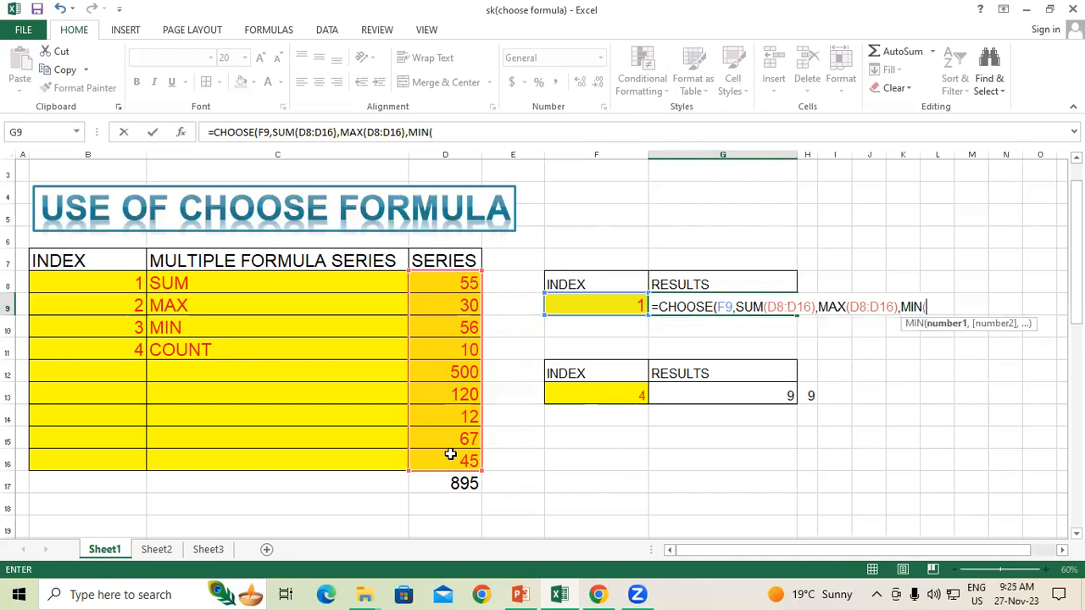
pyautogui.moveTo(438, 277); pyautogui.dragTo(442, 458)
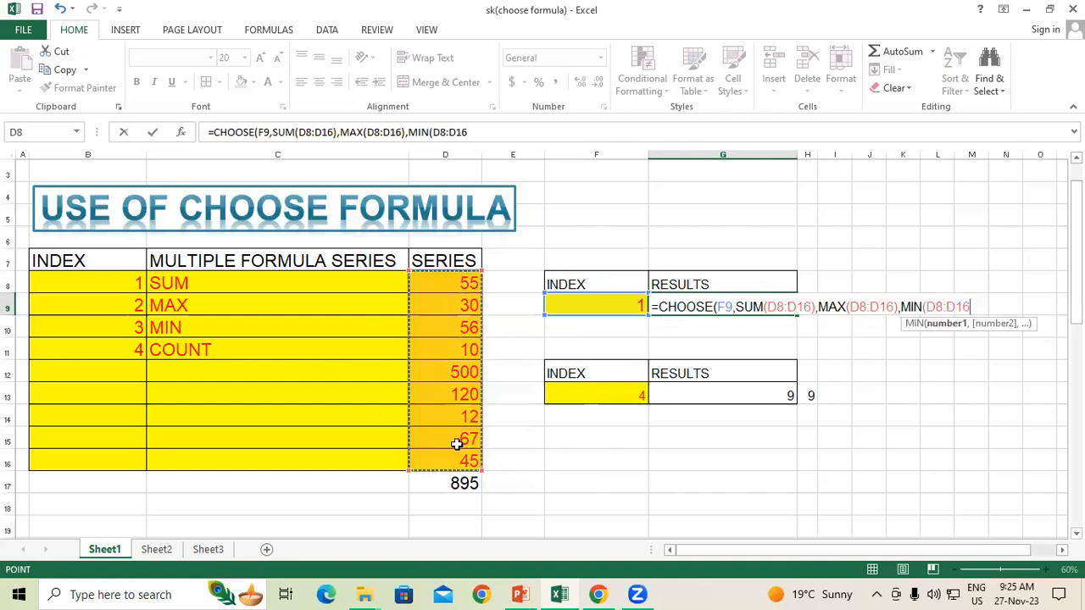
pyautogui.write('),')
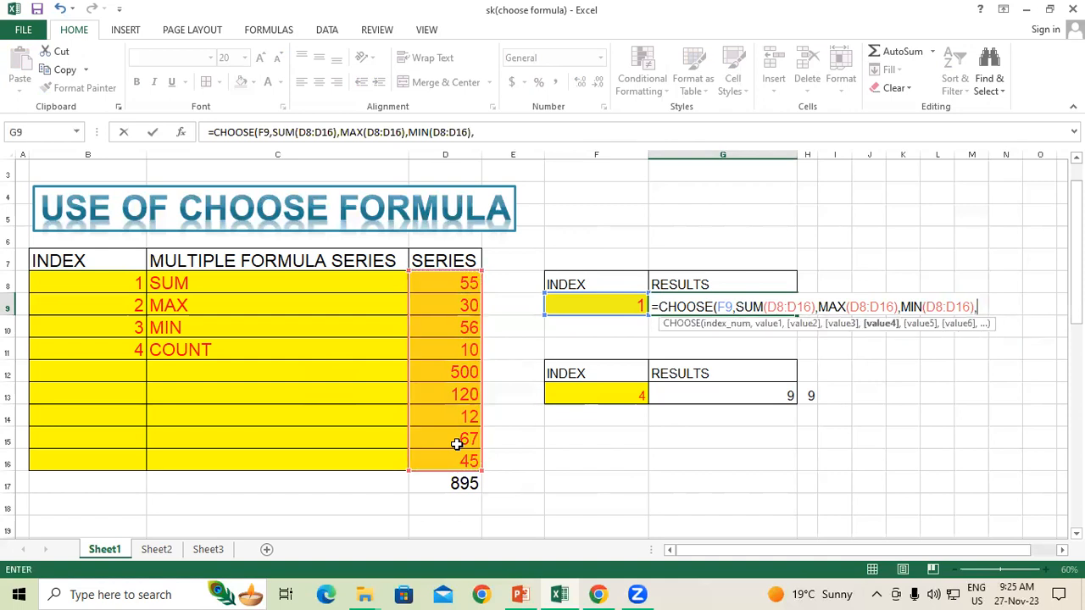
# Add COUNT(D8:D16) as the fourth value of the CHOOSE formula, close its parentheses and enter it in G9
pyautogui.write('COUNT')
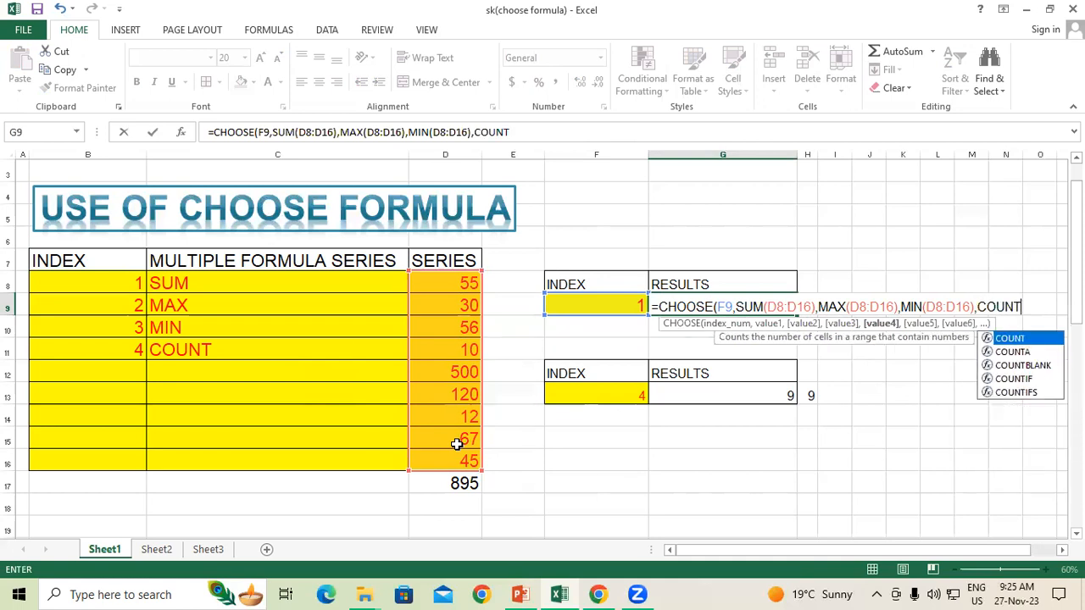
pyautogui.write('(')
pyautogui.click(467, 284)
pyautogui.moveTo(464, 318); pyautogui.dragTo(468, 458)
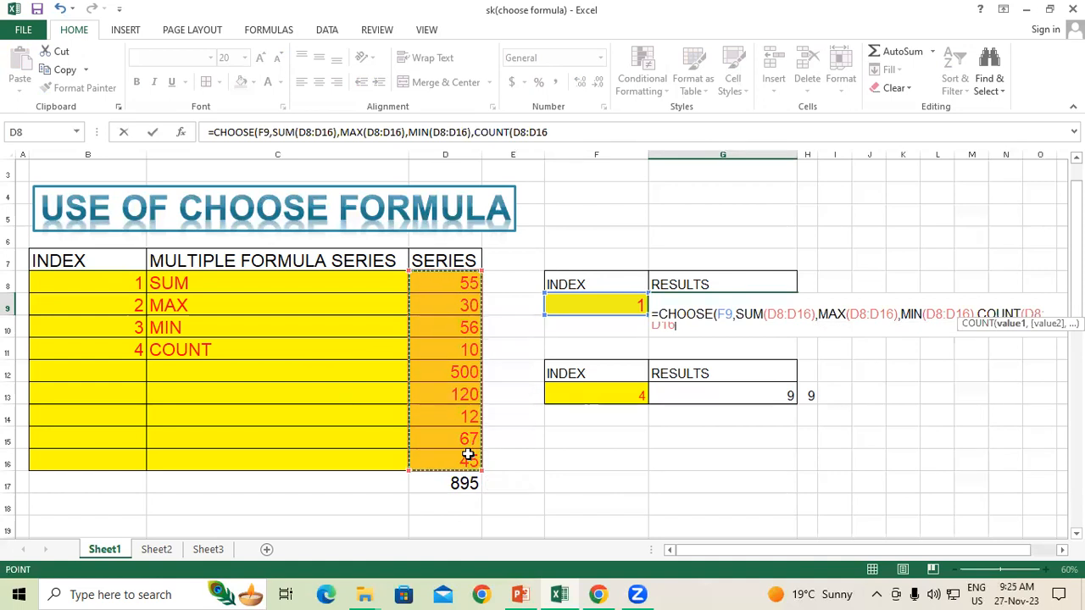
pyautogui.write(')')
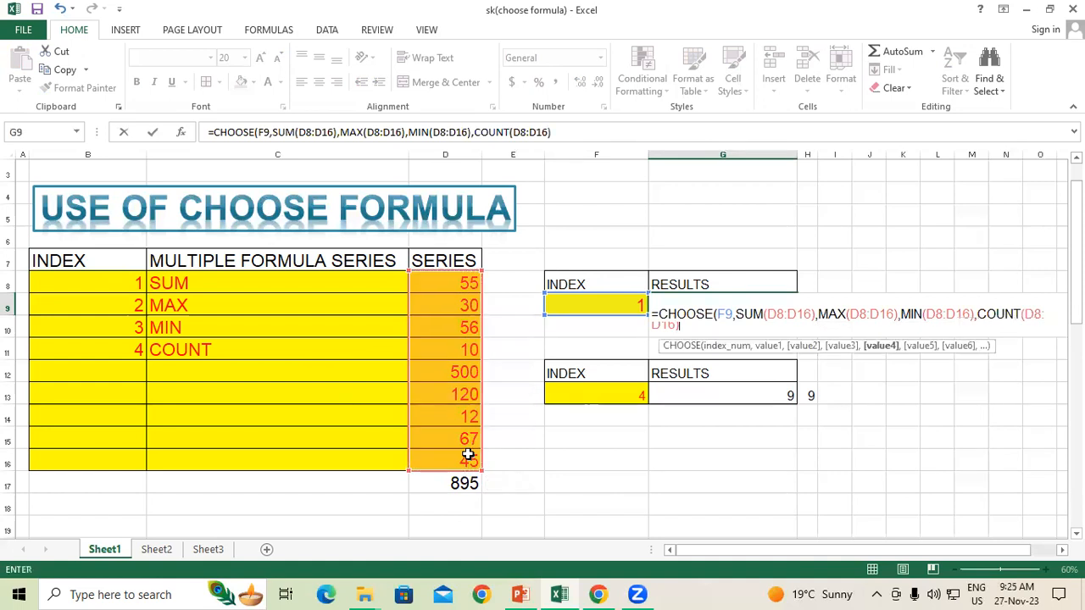
pyautogui.write(')')
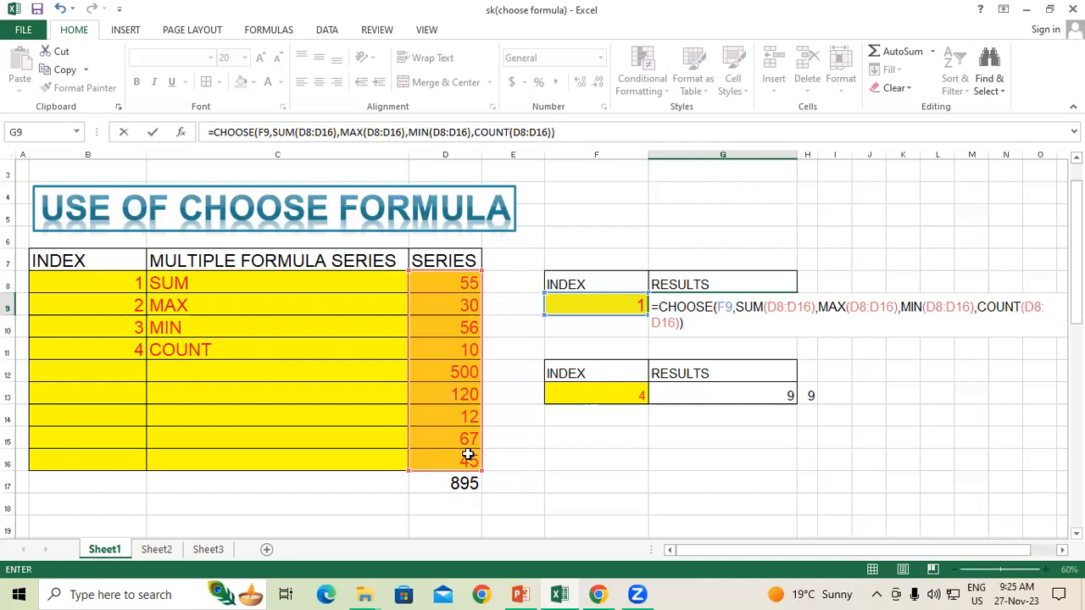
pyautogui.press('Return')
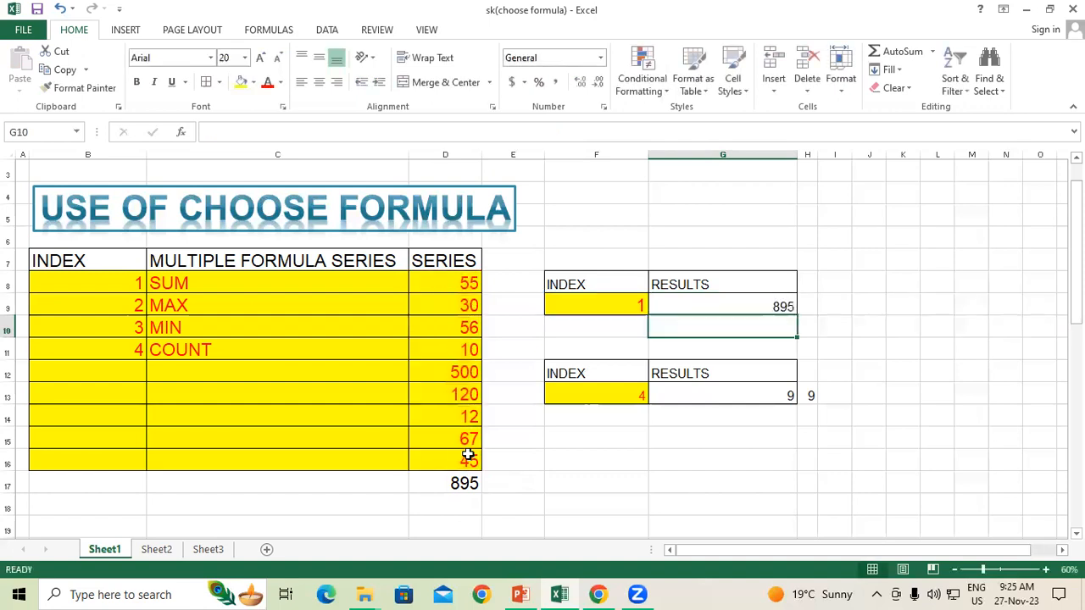
# Make the index and result cells F9:G9 bold and enlarge their font to 48 points
pyautogui.click(634, 305)
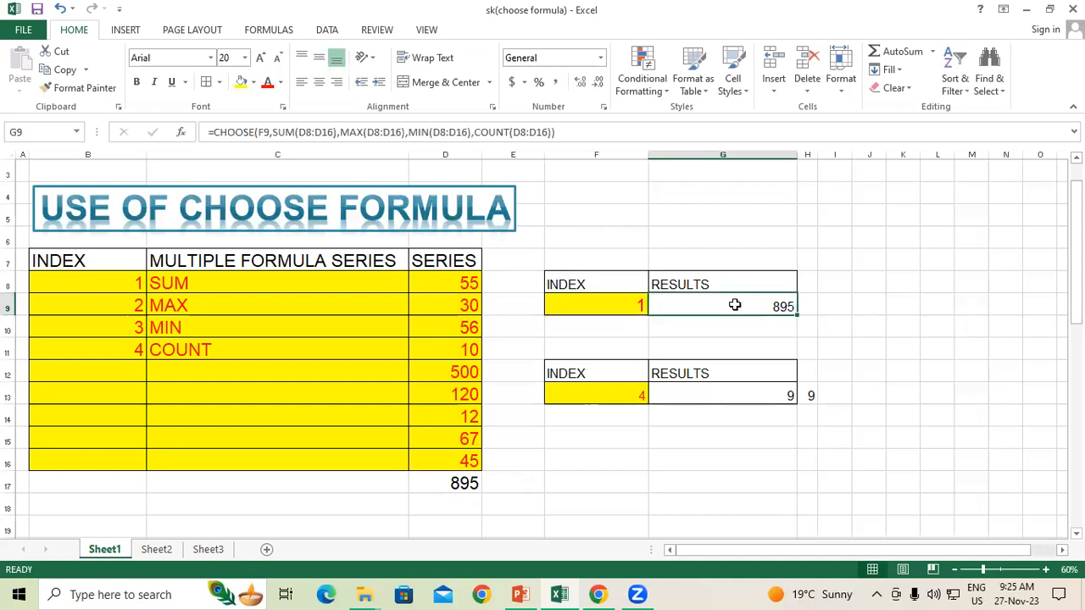
pyautogui.moveTo(610, 306); pyautogui.dragTo(709, 298)
pyautogui.click(136, 81)
pyautogui.click(261, 58)
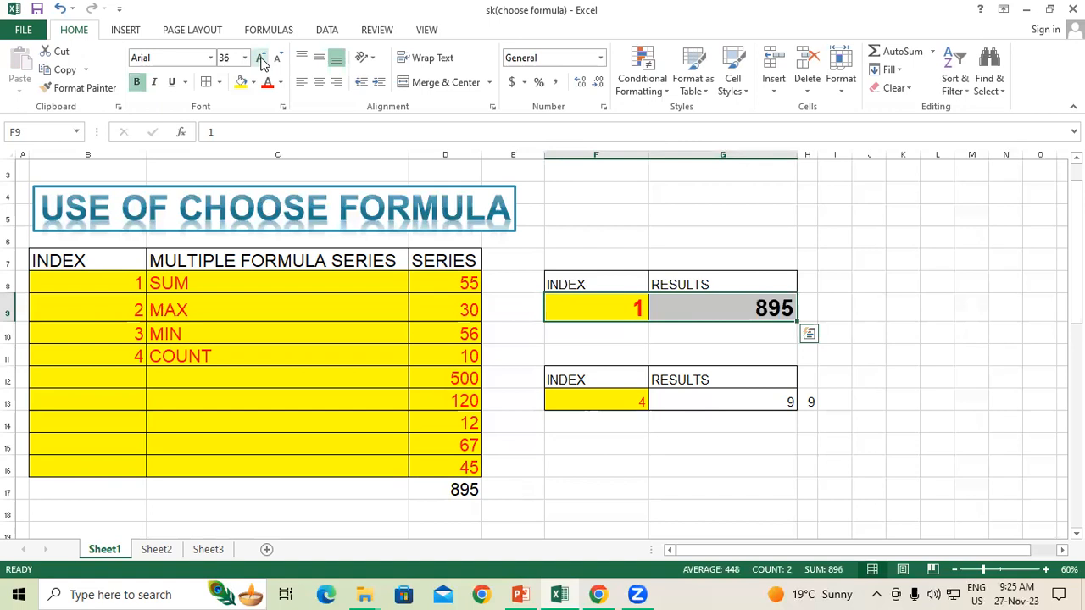
pyautogui.click(261, 58)
pyautogui.click(703, 342)
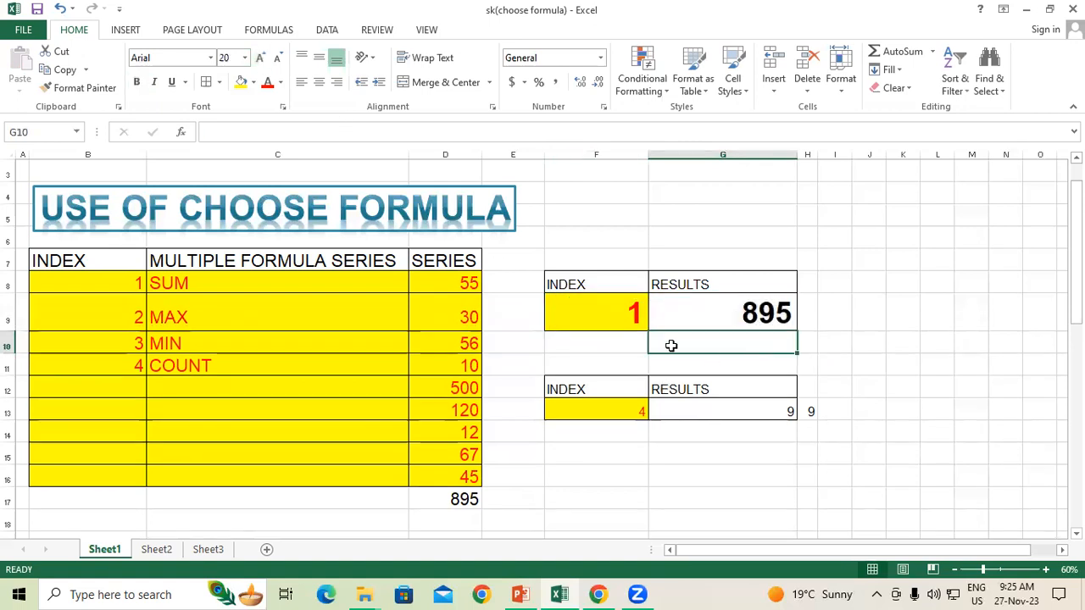
# Test the CHOOSE formula by setting the index in F9 to 3, 2 and 4 in turn
pyautogui.click(601, 317)
pyautogui.write('3')
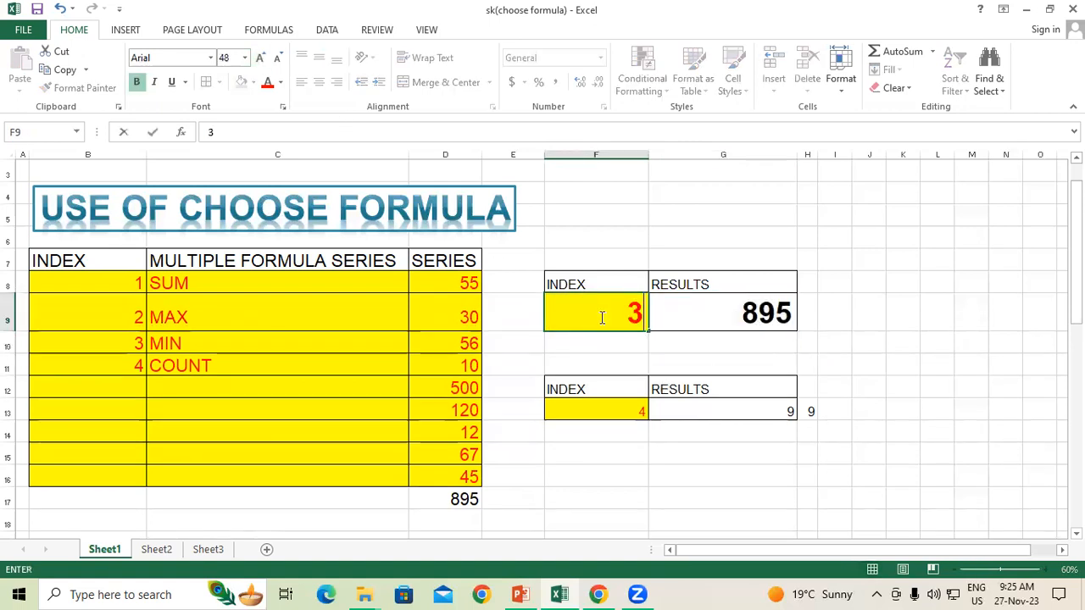
pyautogui.press('Return')
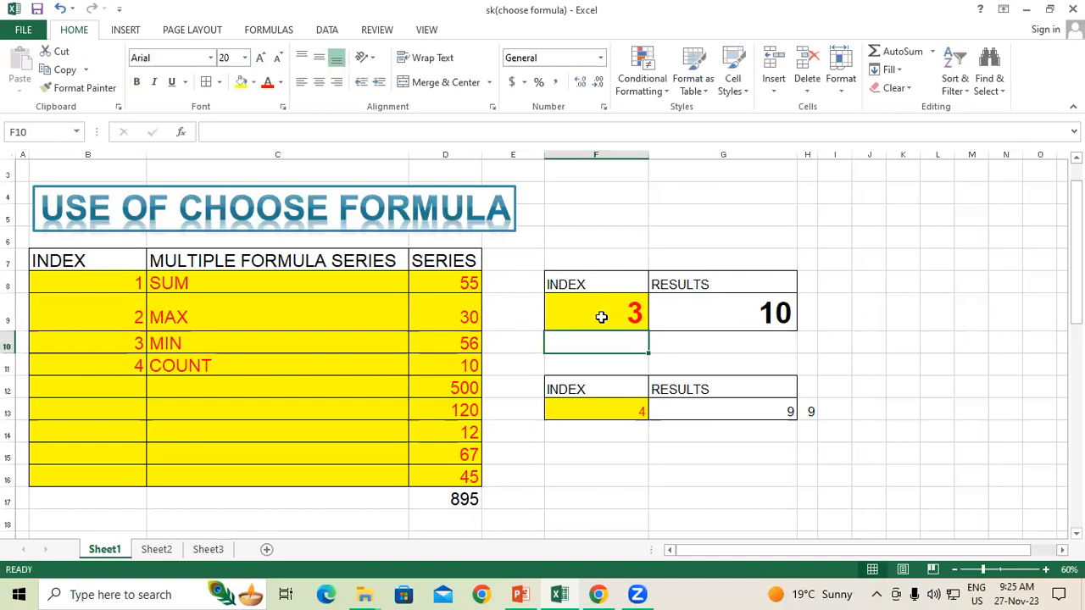
pyautogui.click(601, 317)
pyautogui.write('2')
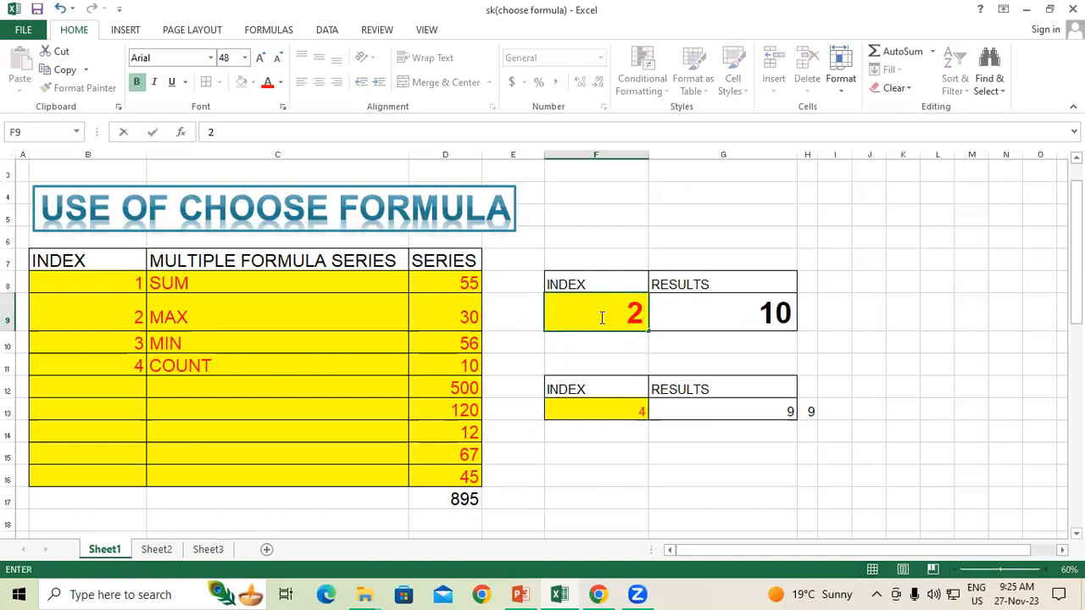
pyautogui.press('Return')
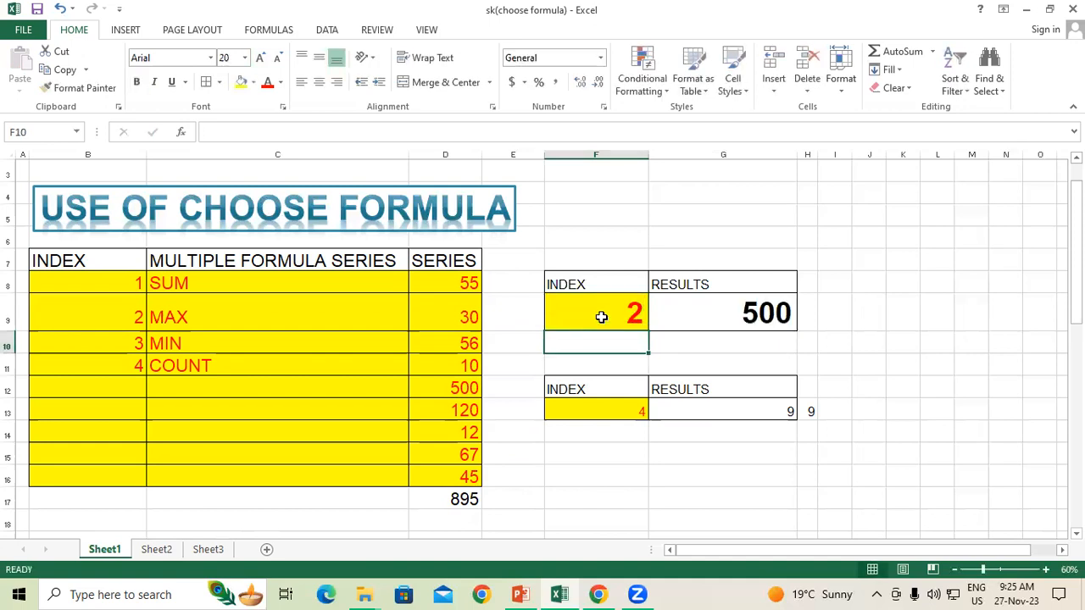
pyautogui.click(601, 317)
pyautogui.write('4')
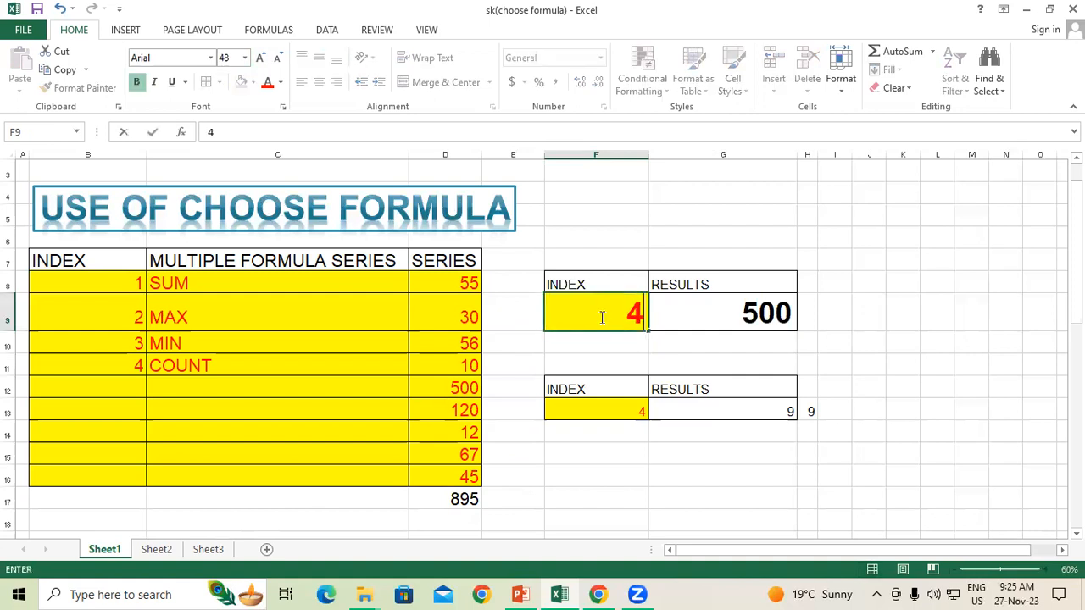
pyautogui.press('Return')
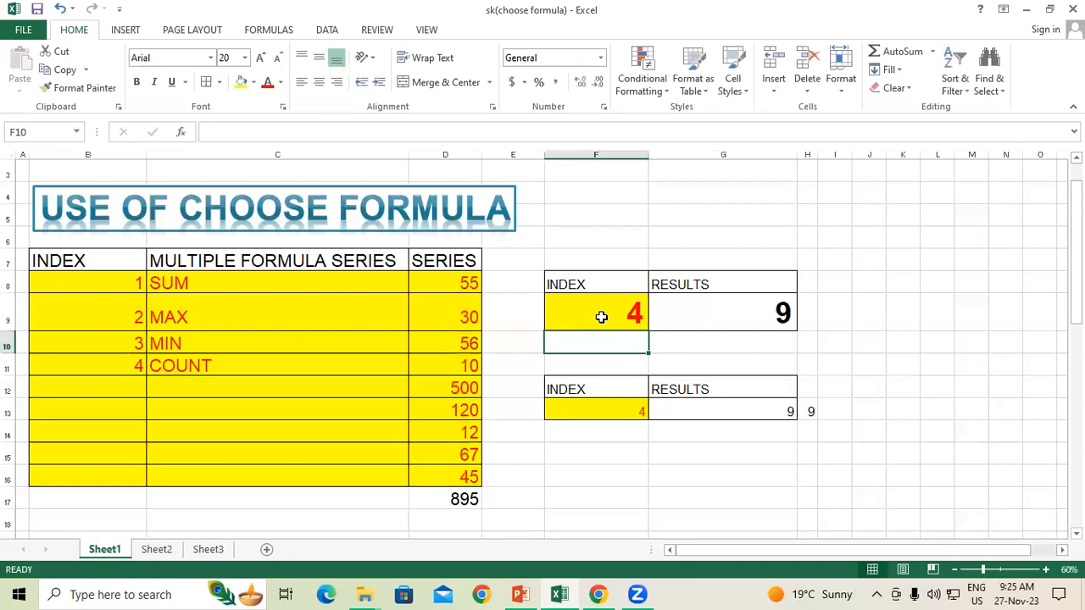
# Change the second number of the SERIES column, in D9, to 1000
pyautogui.click(434, 314)
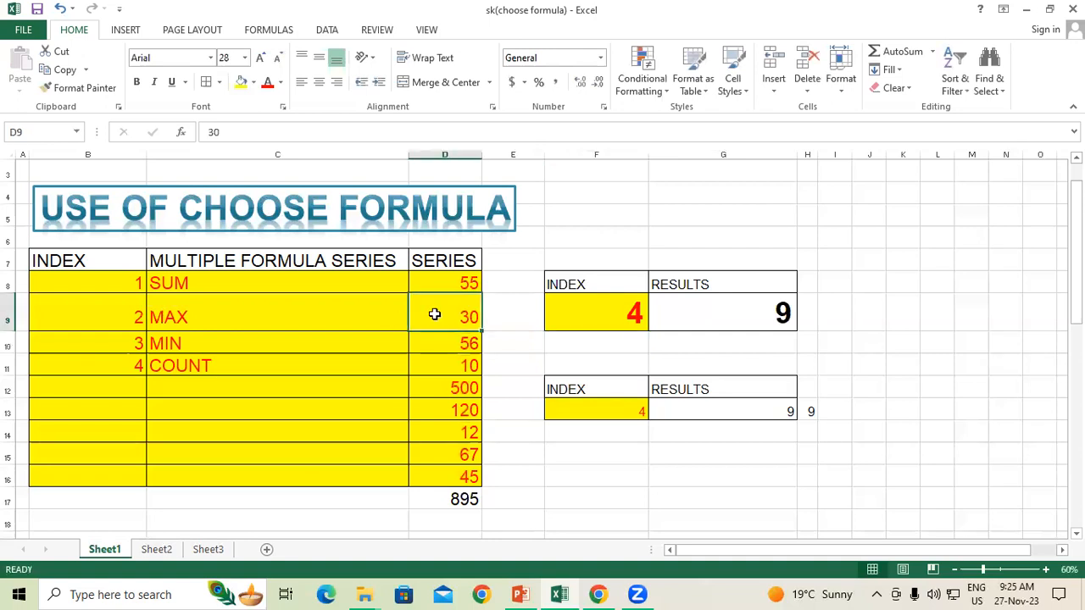
pyautogui.write('1000')
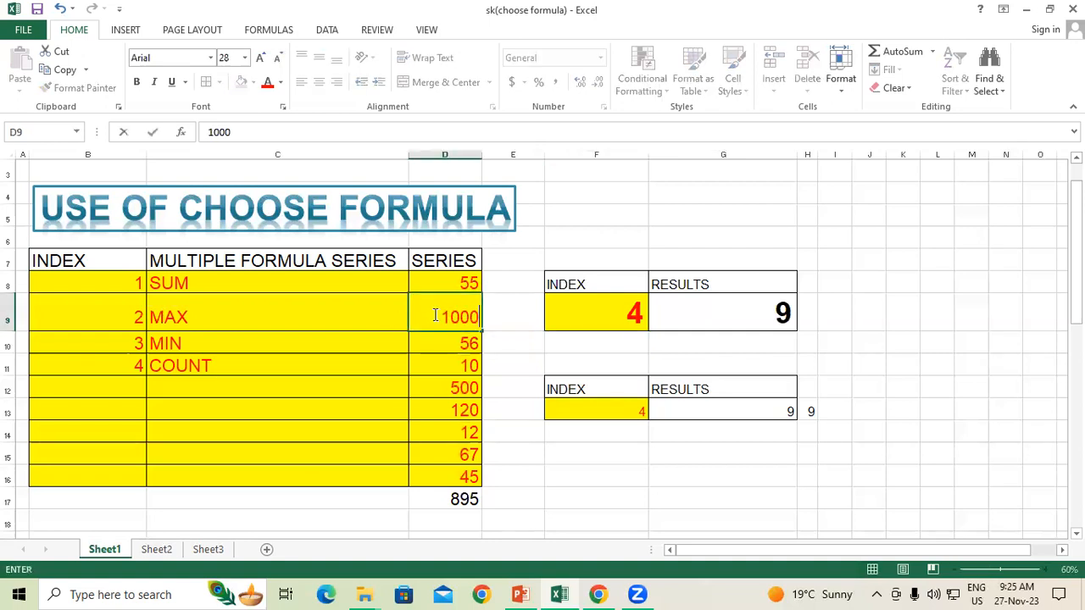
pyautogui.press('Return')
pyautogui.click(414, 387)
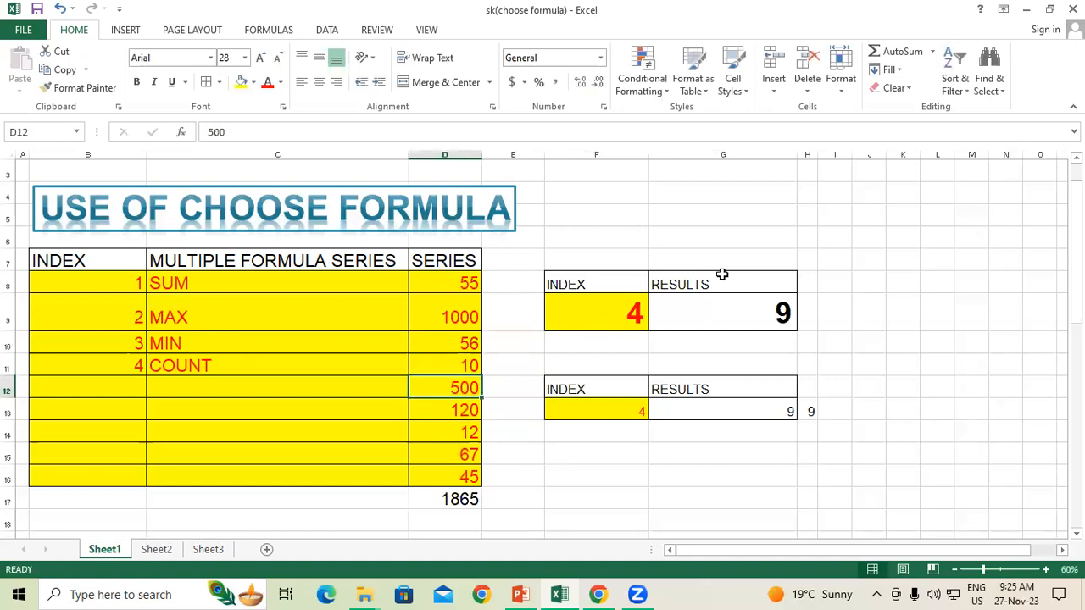
# Retest the formula against the changed series with index 1 in F9, and leave the index set to 2
pyautogui.click(617, 310)
pyautogui.write('1')
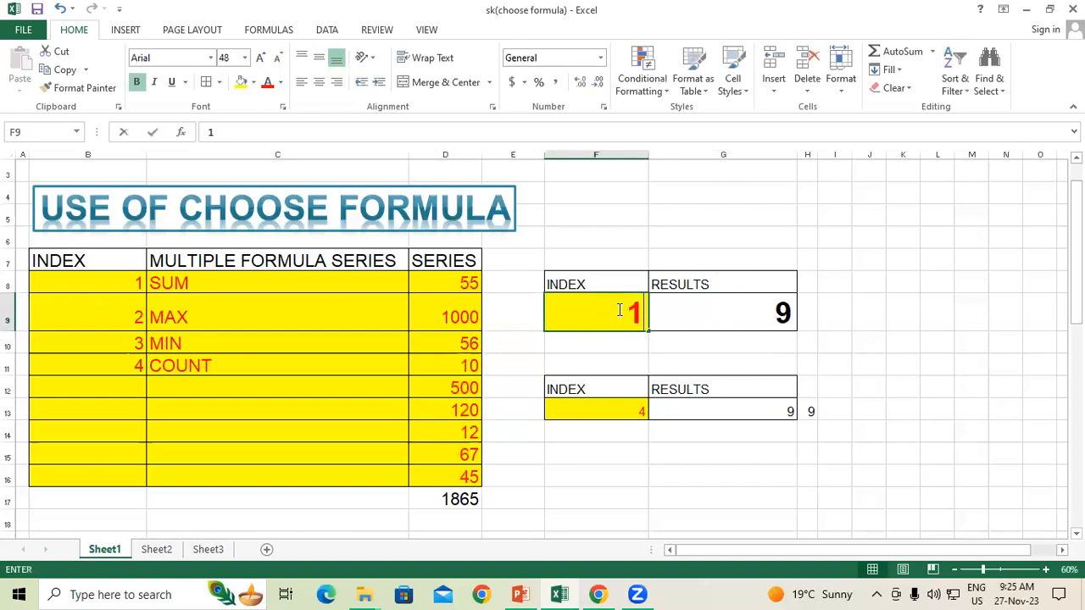
pyautogui.press('Return')
pyautogui.click(714, 312)
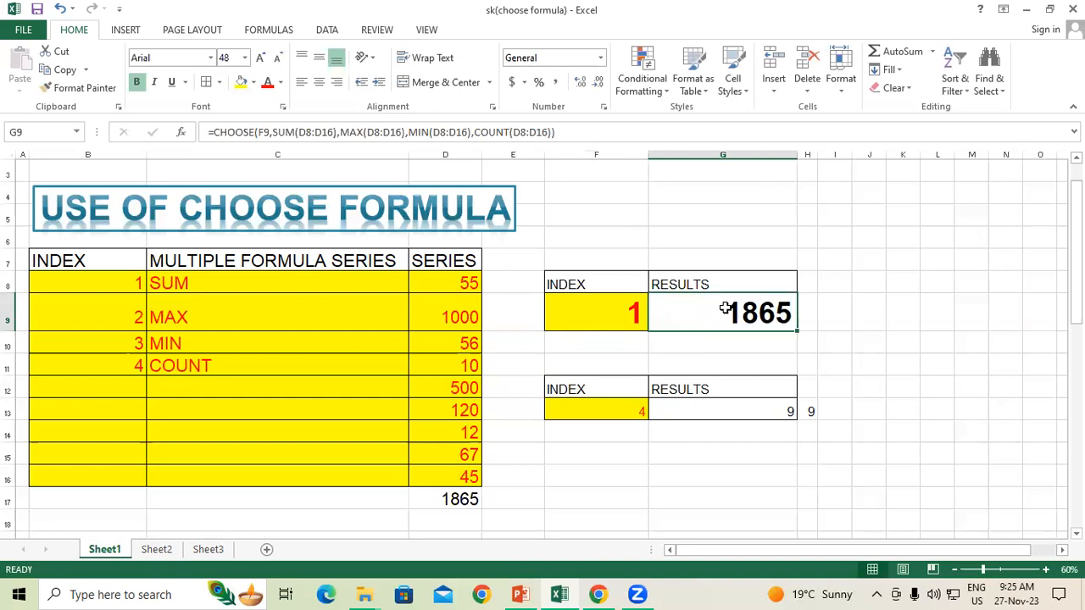
pyautogui.click(601, 325)
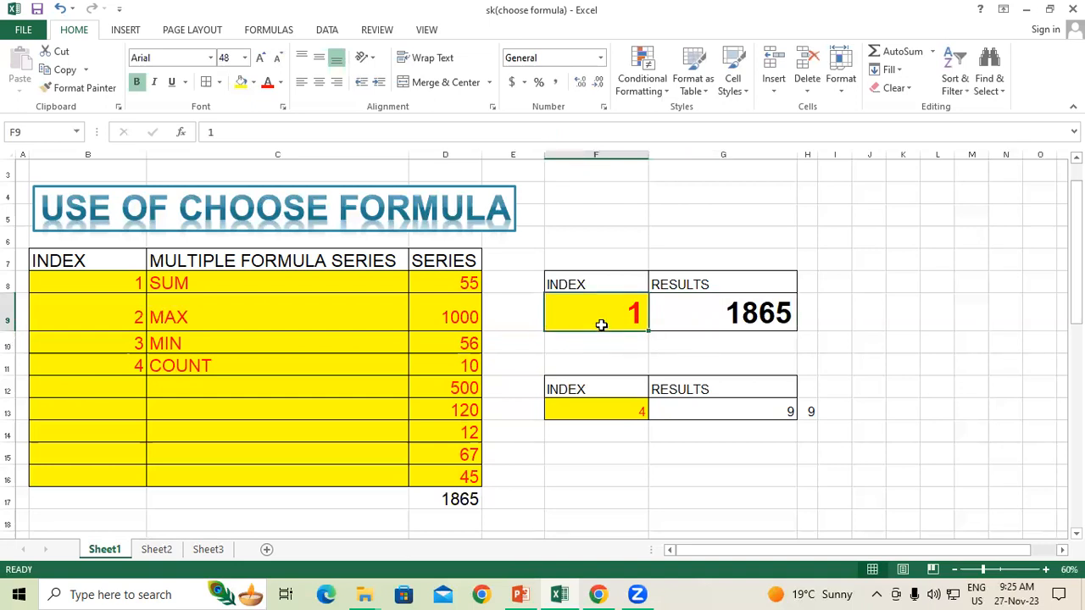
pyautogui.write('2')
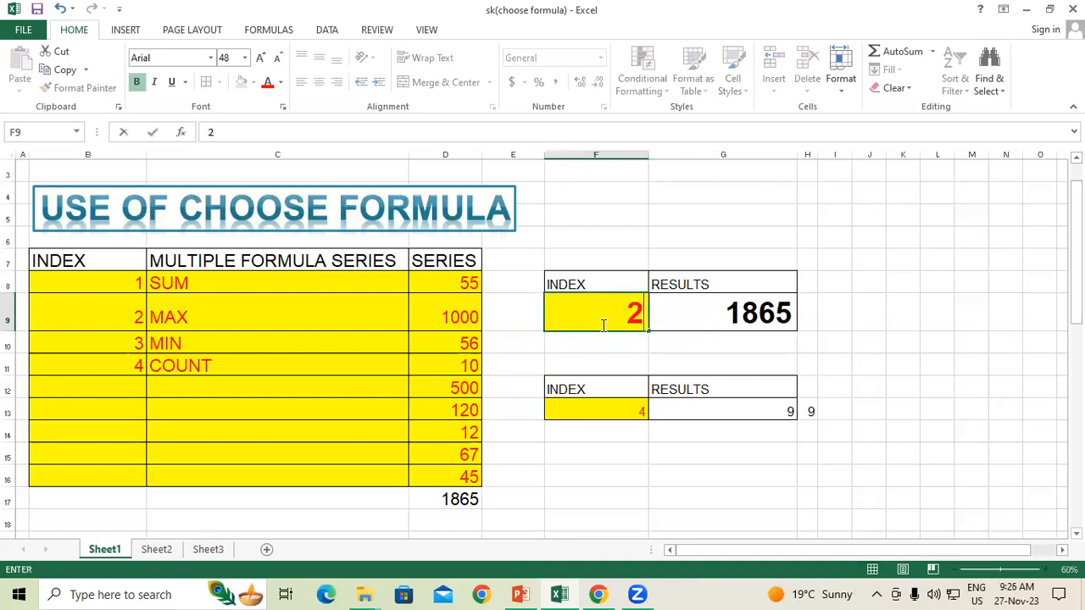
pyautogui.press('Return')
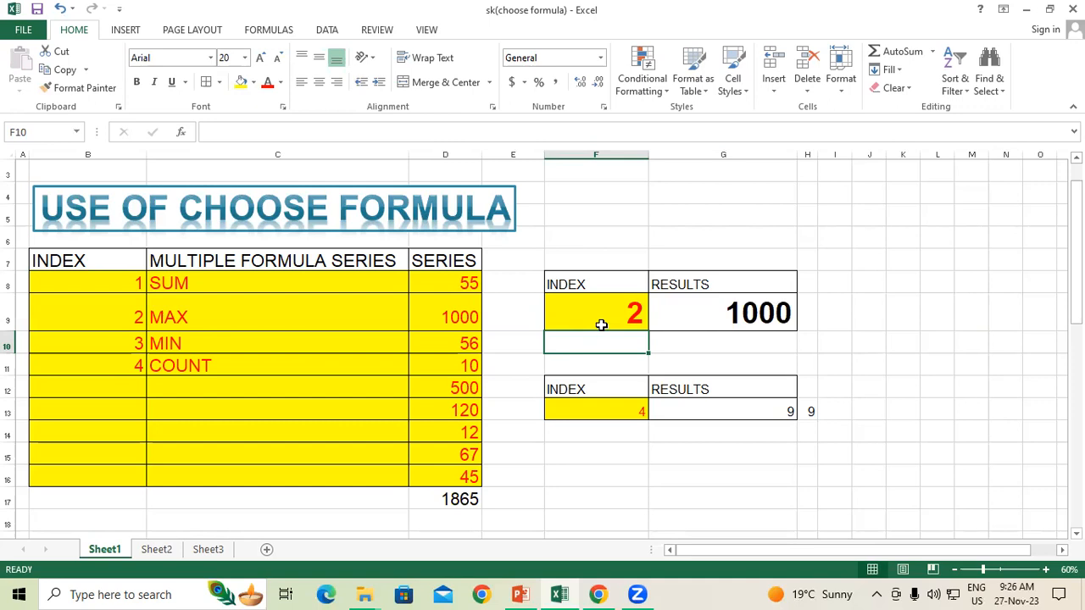
# Copy the complete CHOOSE formula text from inside cell G9
pyautogui.doubleClick(761, 311)
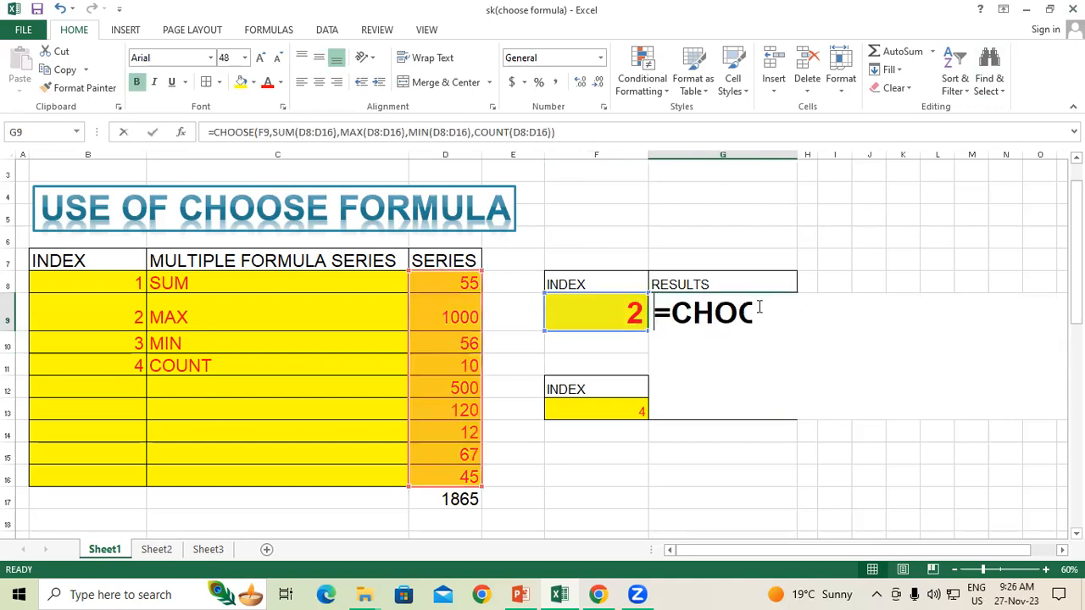
pyautogui.moveTo(916, 388); pyautogui.dragTo(644, 312)
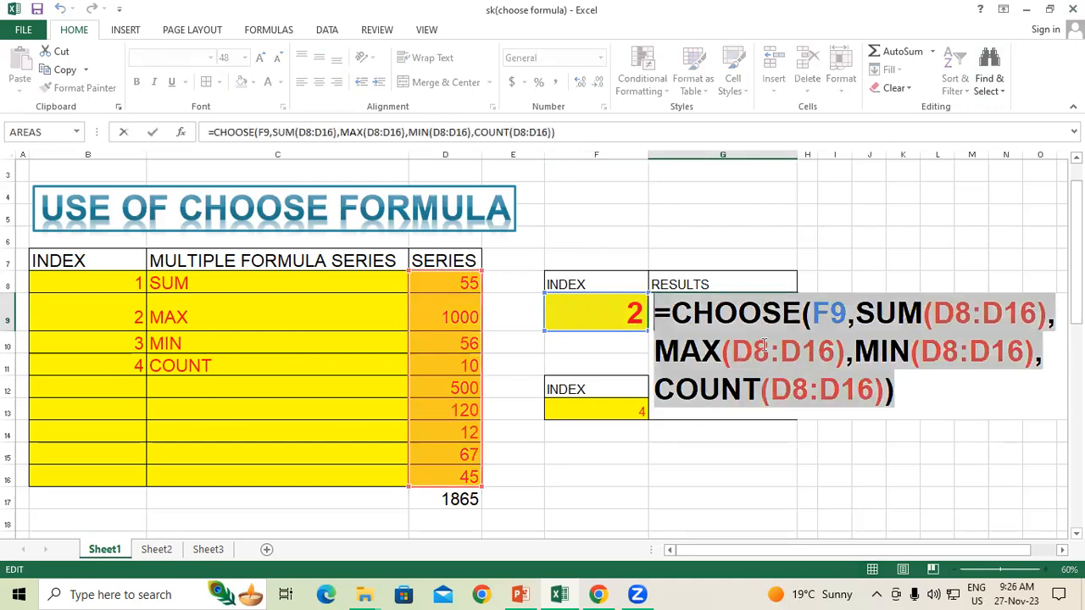
pyautogui.rightClick(802, 363)
pyautogui.click(804, 373)
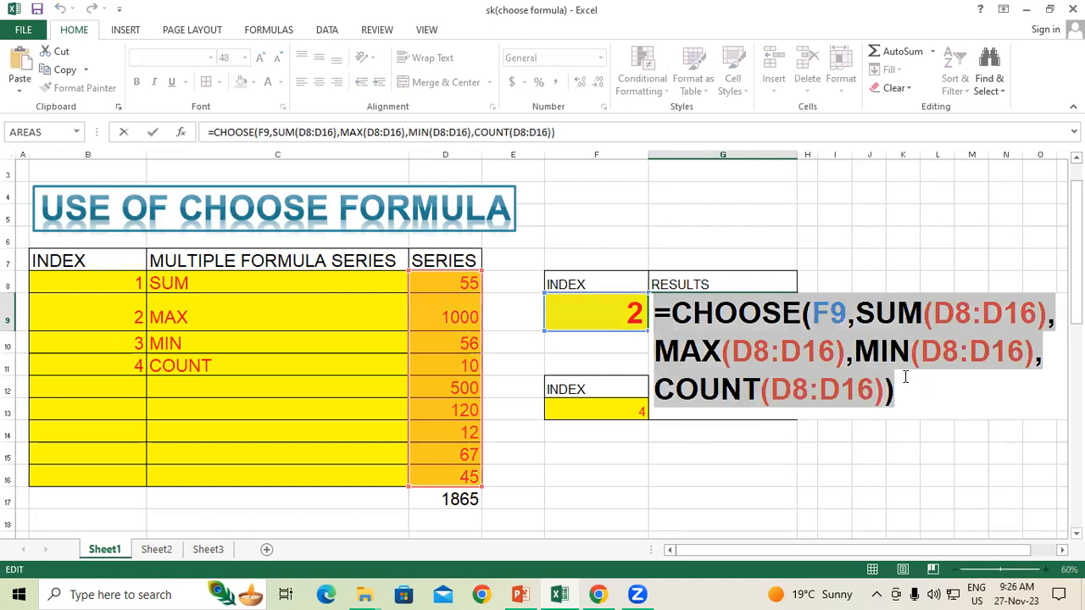
# Open a new Notepad document, maximize its window and paste the copied CHOOSE formula text into it
pyautogui.press('super+r')
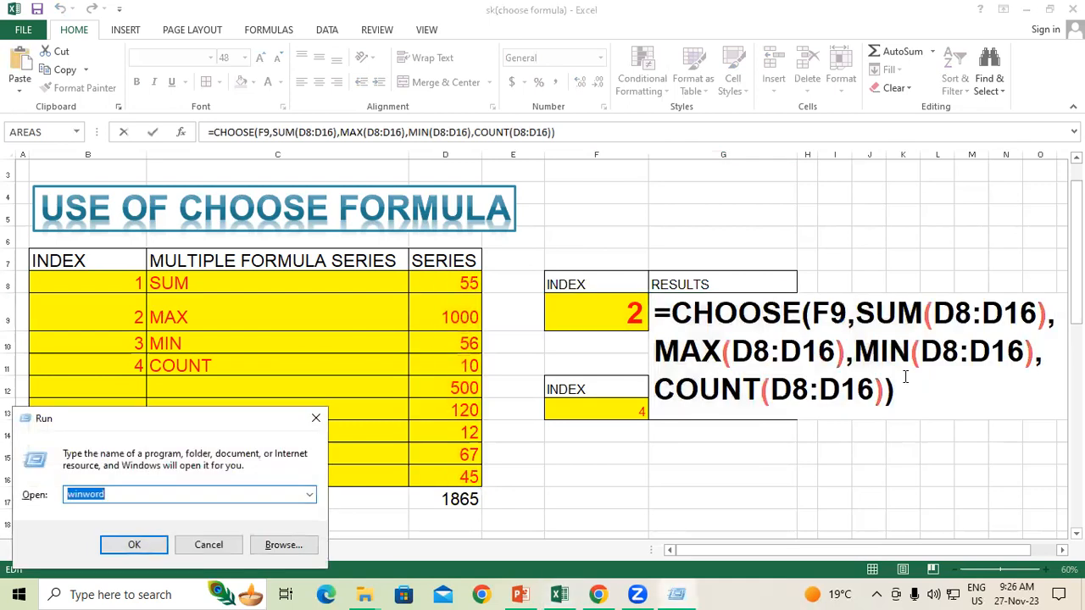
pyautogui.write('NO')
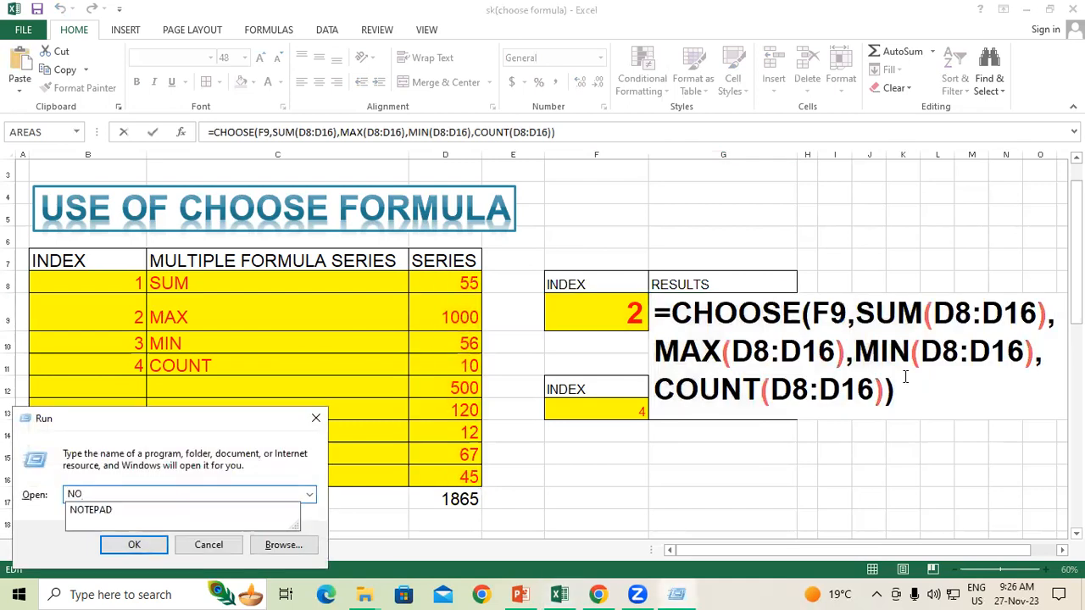
pyautogui.press('Down')
pyautogui.press('Return')
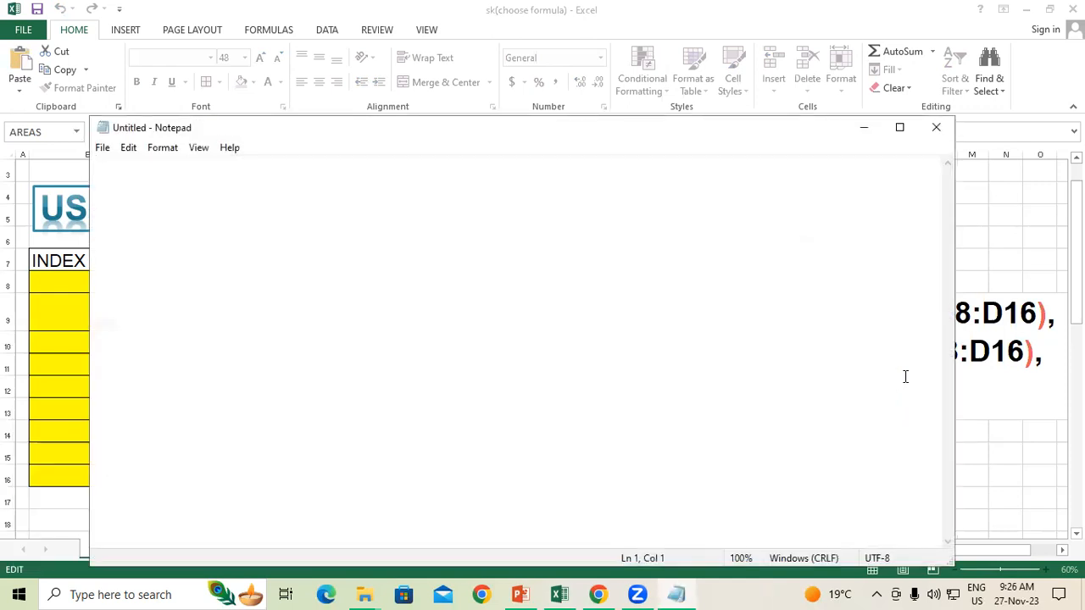
pyautogui.click(900, 128)
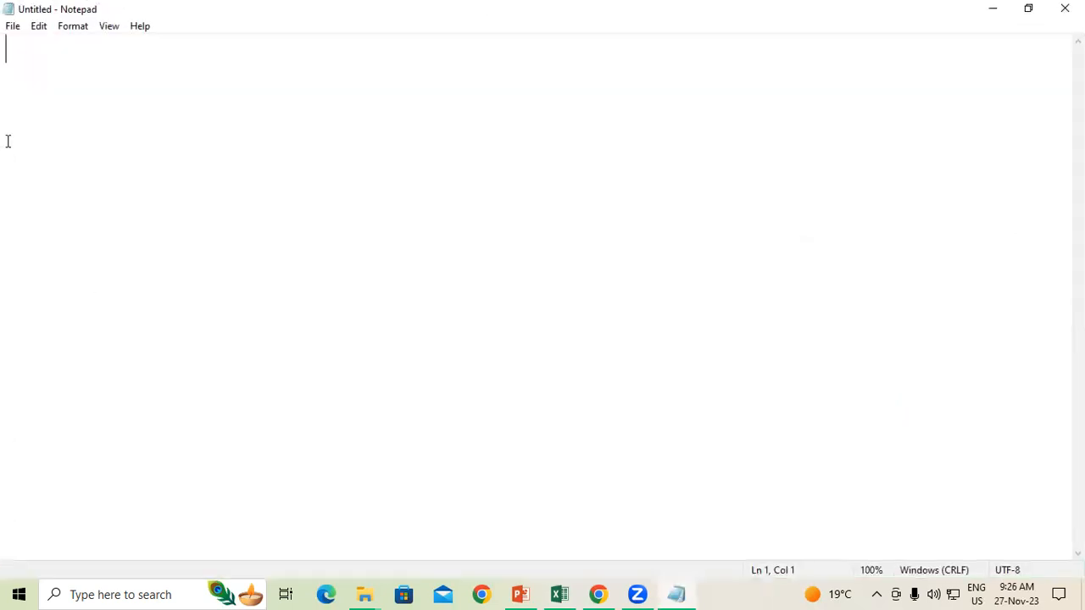
pyautogui.hotkey('ctrl', 'v')
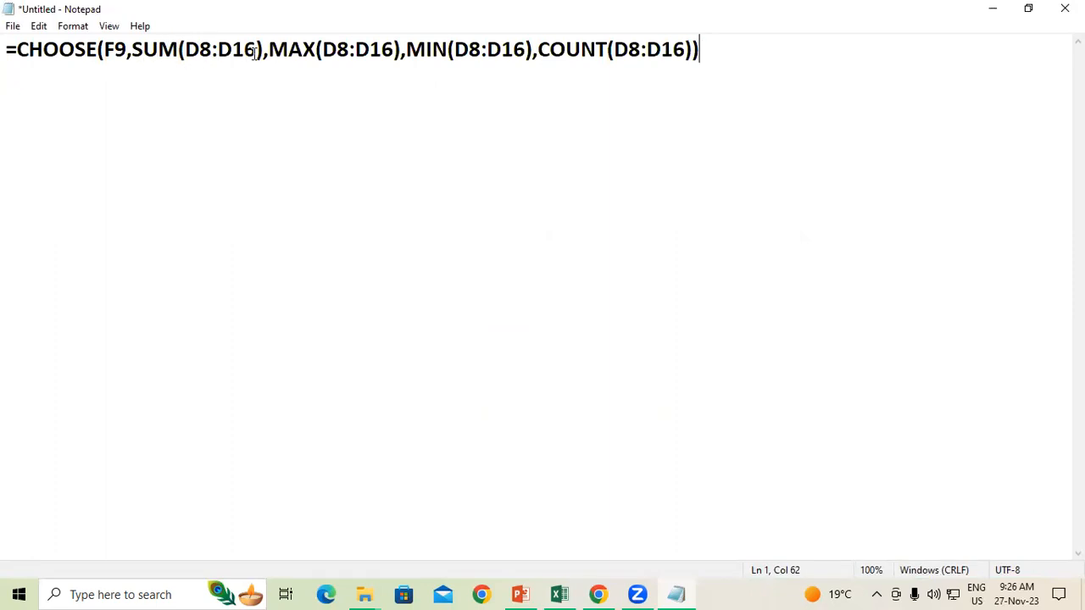
# Replace the F9 argument in the pasted formula with "Select Index Number" and the SUM range with "Select All Number"
pyautogui.moveTo(257, 51); pyautogui.dragTo(192, 51)
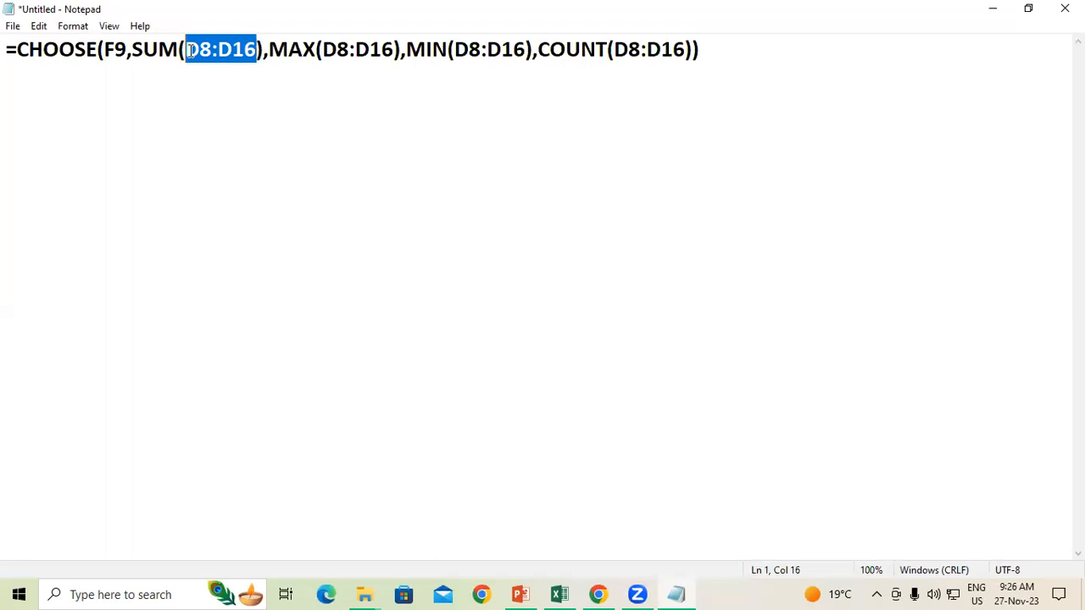
pyautogui.write('sEL')
pyautogui.press('BackSpace')
pyautogui.press('BackSpace')
pyautogui.press('BackSpace')
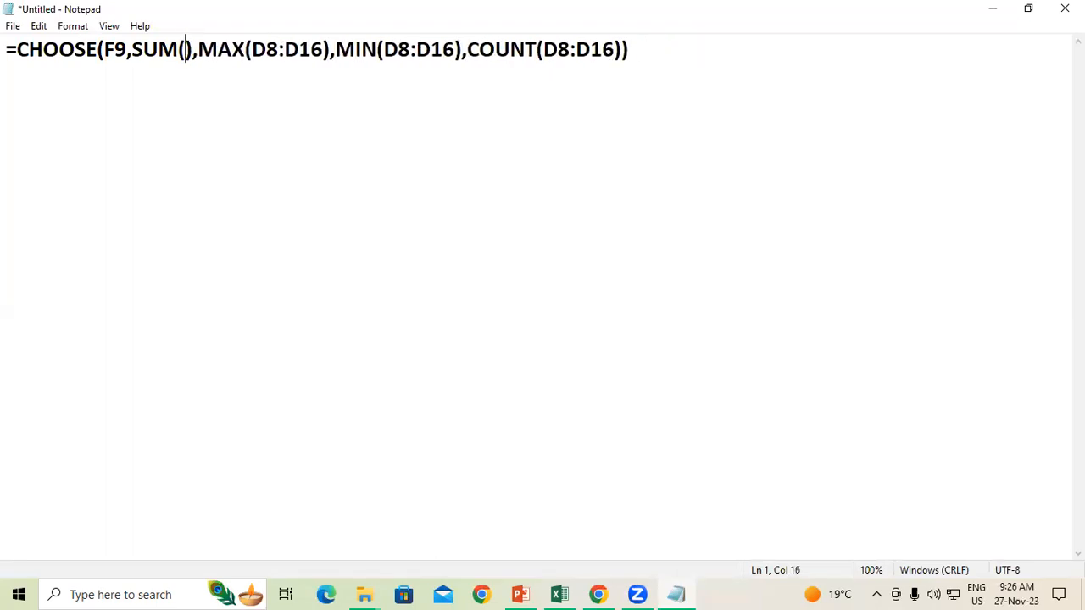
pyautogui.moveTo(104, 51); pyautogui.dragTo(126, 51)
pyautogui.write('Select Index Number')
pyautogui.click(362, 58)
pyautogui.write('Select All Number')
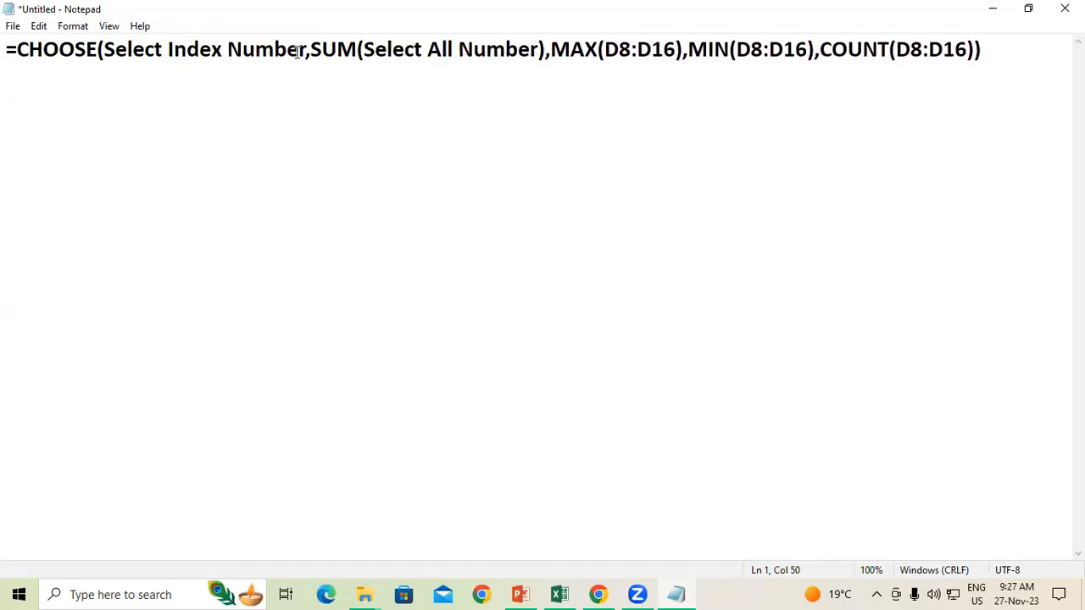
# Replace the D8:D16 ranges inside MAX, MIN and COUNT with the text "Select All Number"
pyautogui.moveTo(363, 51); pyautogui.dragTo(679, 46)
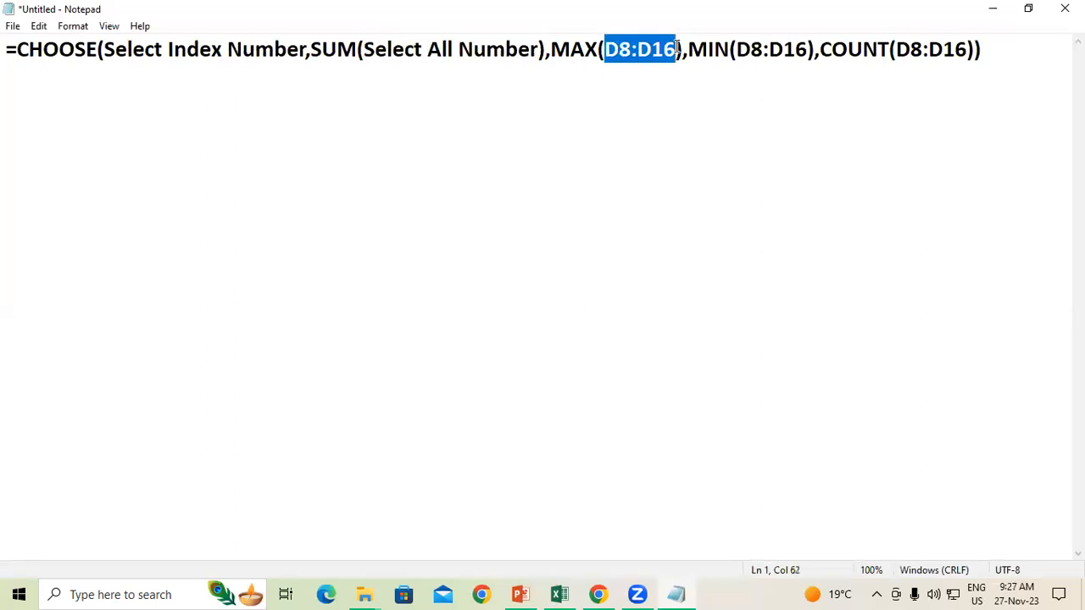
pyautogui.hotkey('ctrl', 'v')
pyautogui.moveTo(839, 49); pyautogui.dragTo(912, 49)
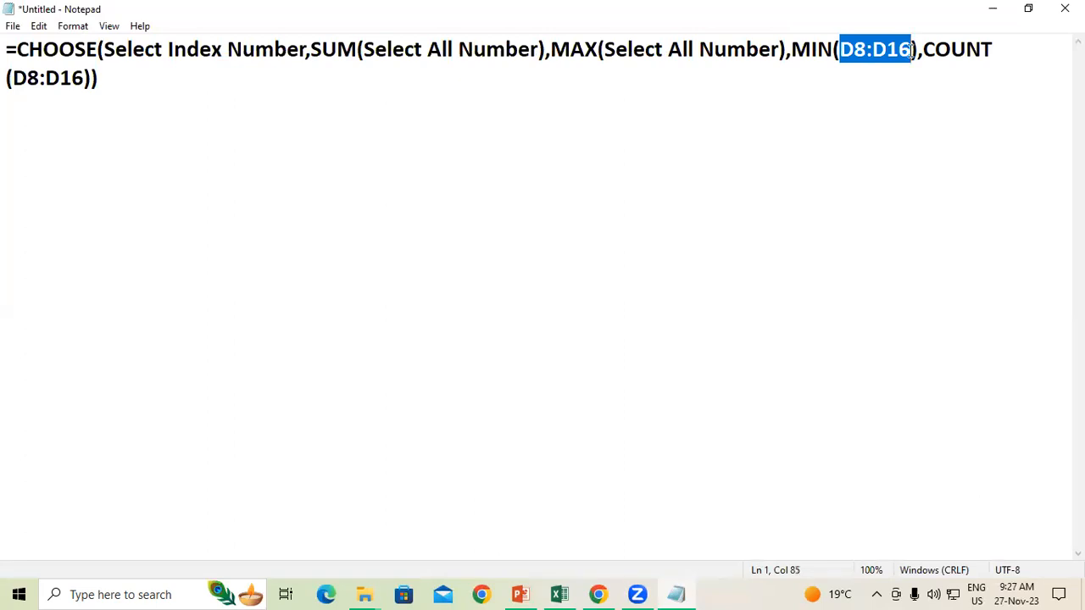
pyautogui.hotkey('ctrl', 'v')
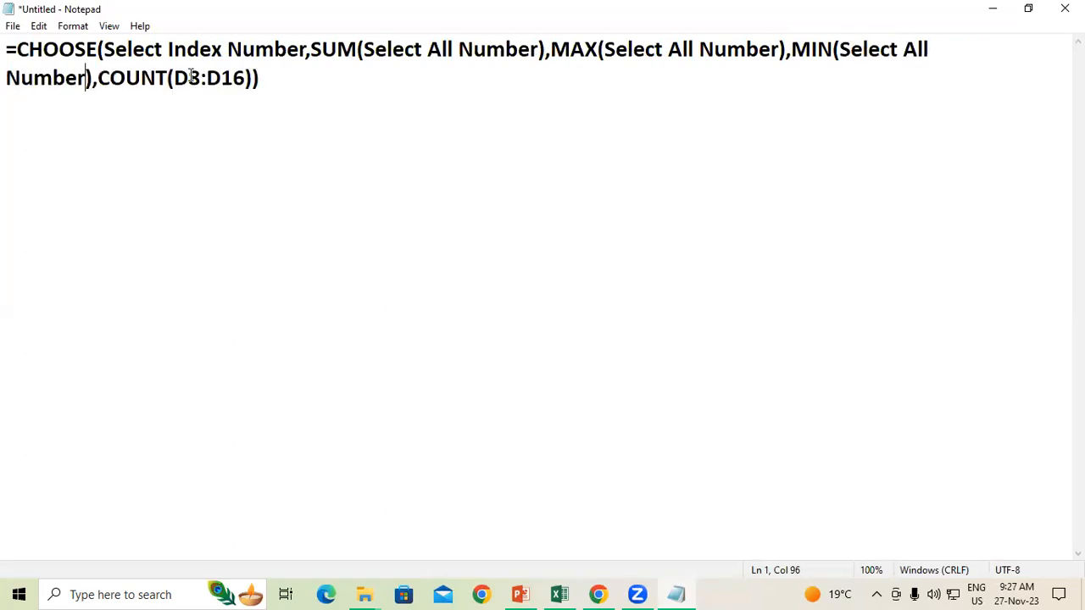
pyautogui.moveTo(180, 74); pyautogui.dragTo(244, 78)
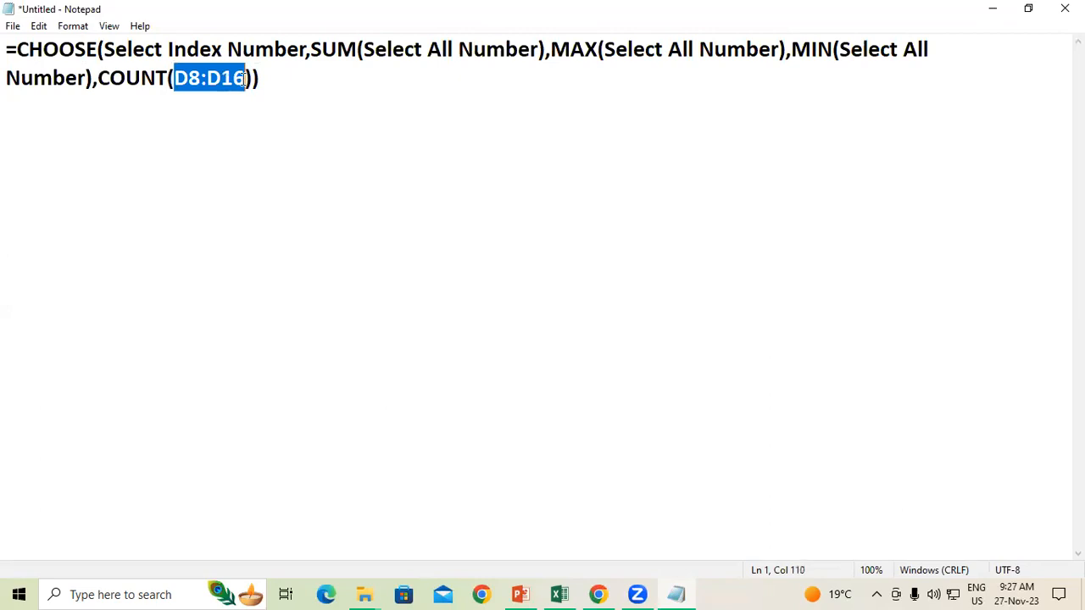
pyautogui.write('Select All Number')
pyautogui.click(413, 80)
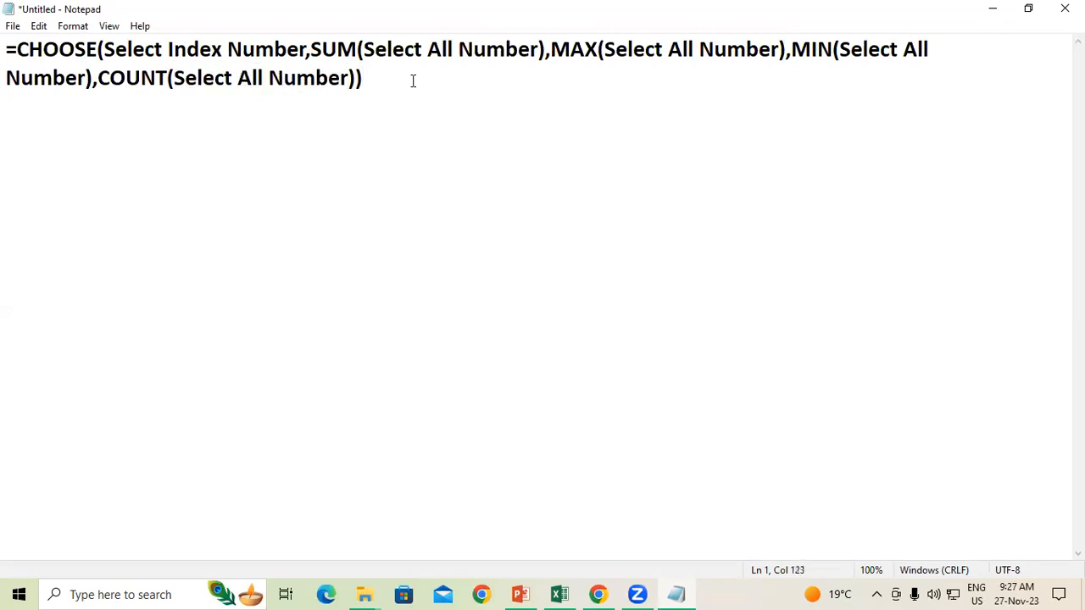